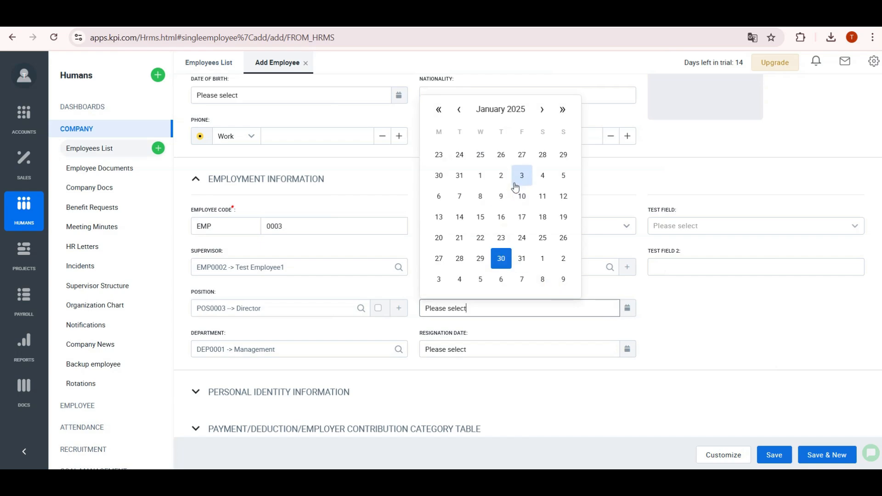
- Finish the new employee with hire date Jan 01, 2025, Test Field Yes, Test Field 2 'test', and save
left_click(480, 177)
left_click(667, 227)
left_click(663, 274)
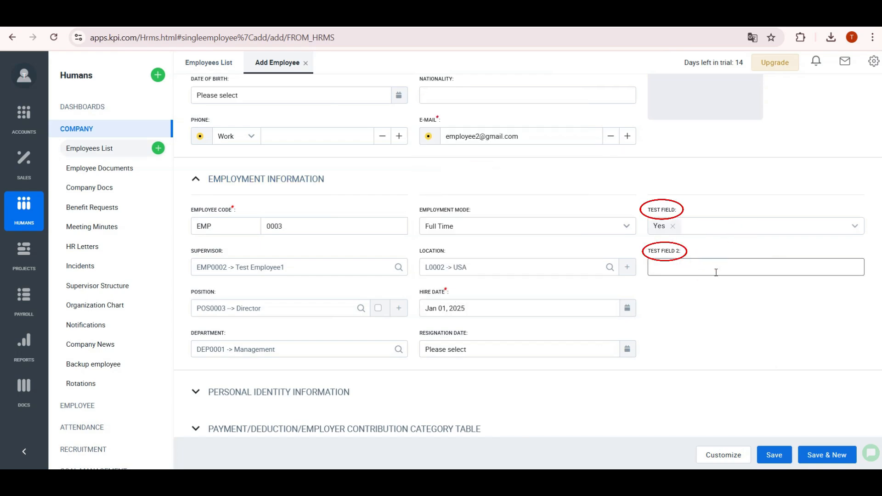
type("test")
scroll(705, 323, "down", 3)
left_click(290, 385)
scroll(230, 309, "down", 3)
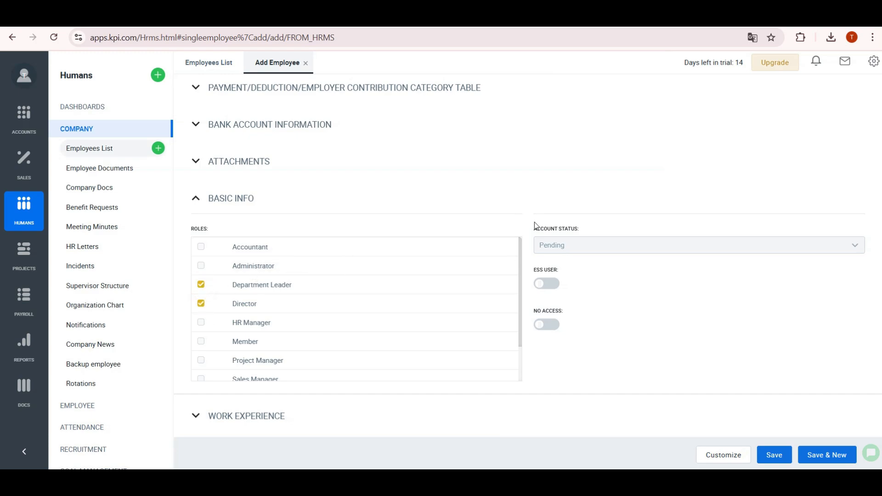
left_click(774, 455)
- Show the Test field column in the employees list
left_click(868, 92)
scroll(786, 297, "down", 10)
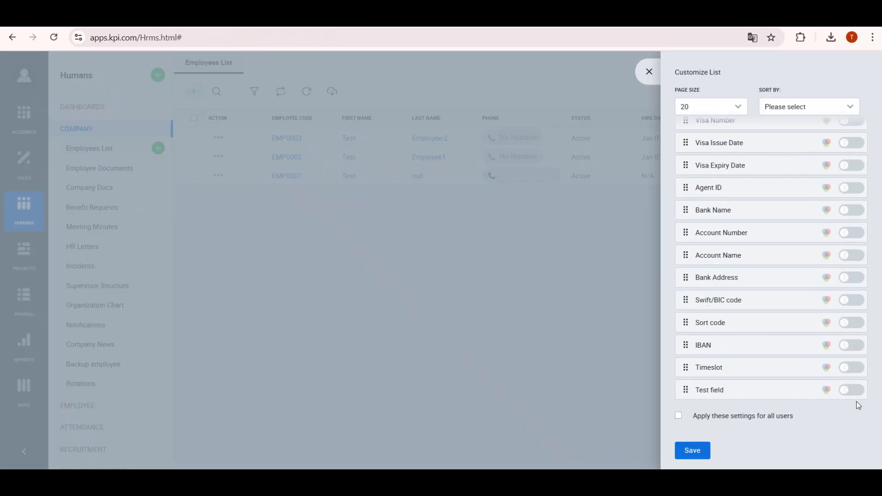
left_click(851, 390)
left_click(693, 450)
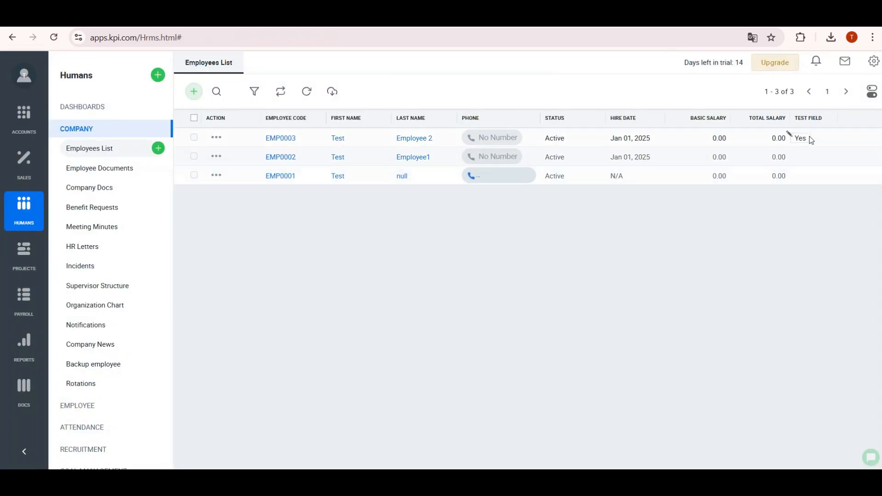
- Set EMP0002's Test Field to Yes and save it
left_click(217, 157)
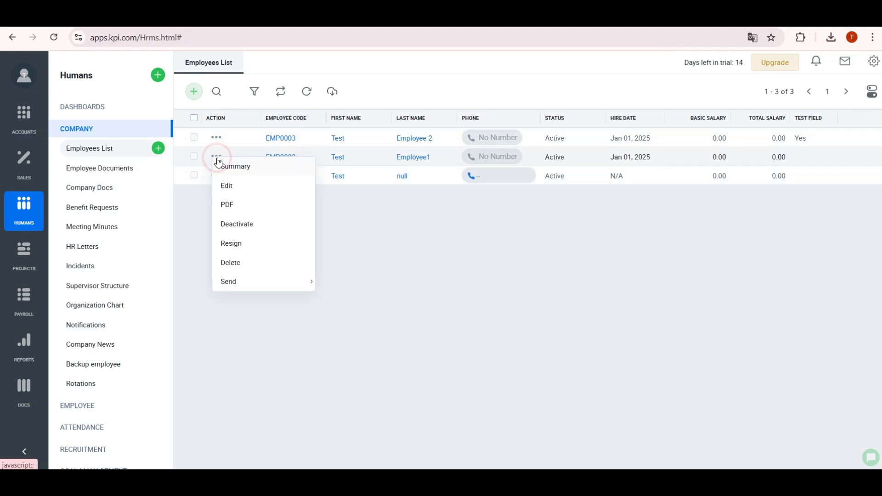
left_click(227, 185)
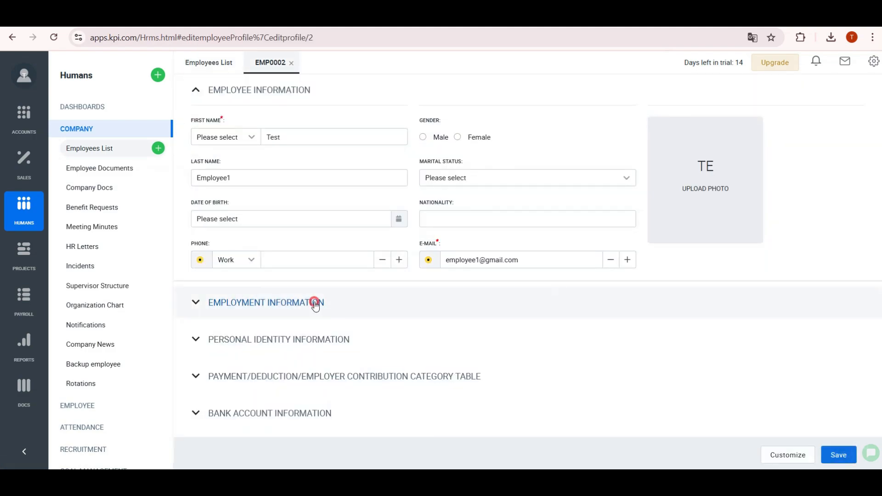
left_click(312, 301)
left_click(716, 351)
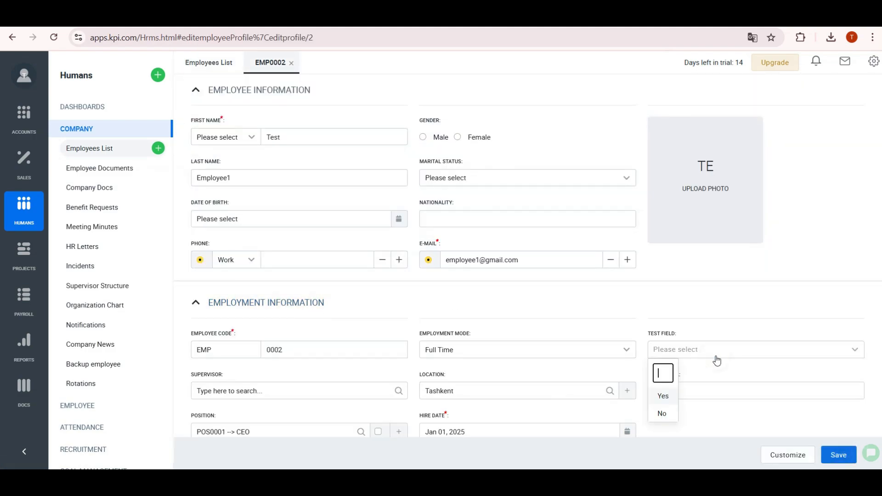
left_click(663, 396)
left_click(665, 394)
left_click(839, 457)
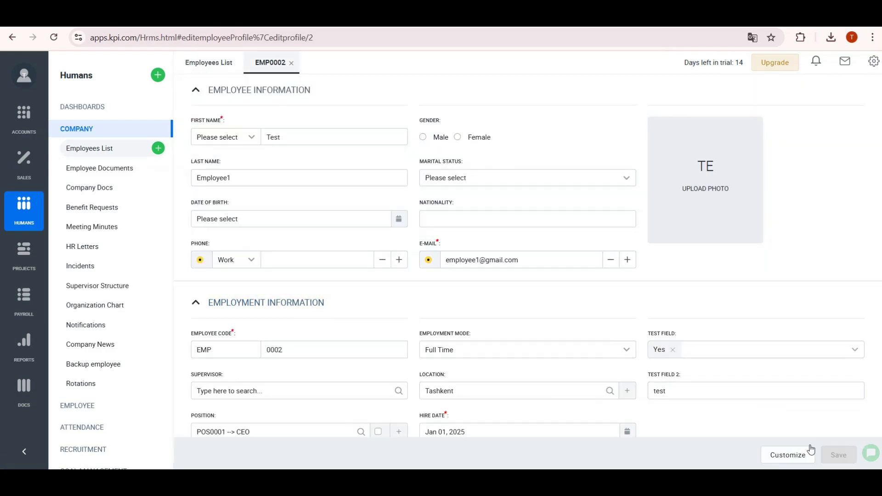
left_click(194, 91)
left_click(208, 110)
- Enter first name Test, last name Employee 3, and the employee's e-mail address
left_click(283, 133)
type("Test")
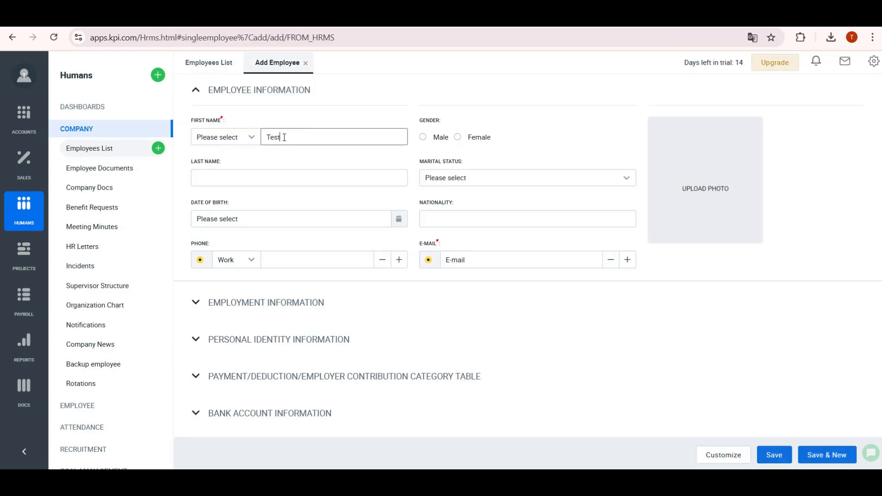
left_click(279, 180)
type("Employee 3")
left_click(477, 259)
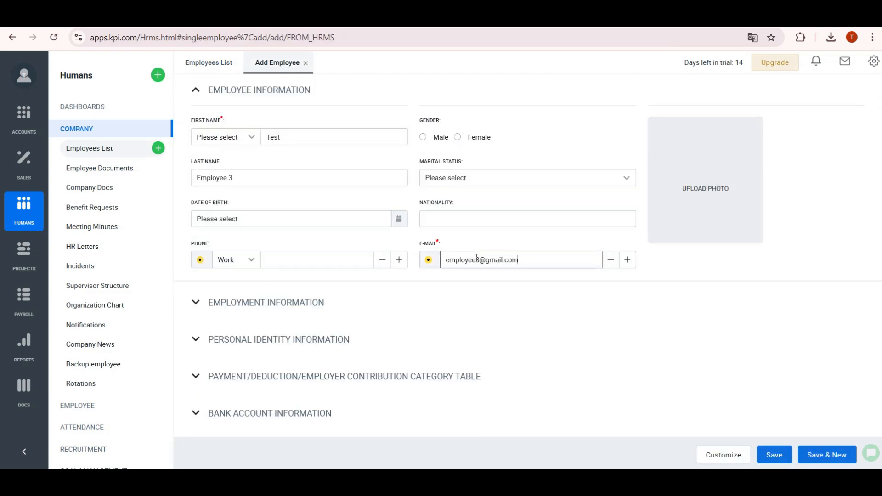
- Set supervisor EMP0003, position Department leader, department Account, and Full Time employment mode
left_click(267, 303)
left_click(399, 257)
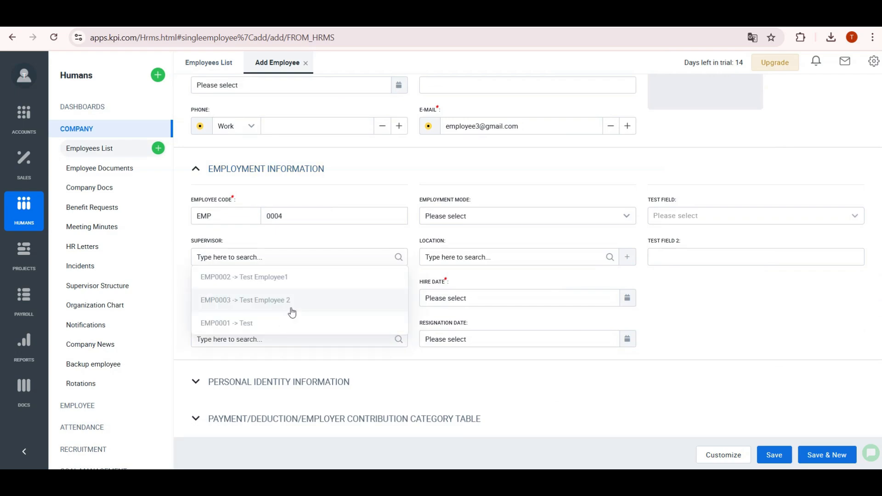
left_click(291, 309)
left_click(361, 298)
left_click(276, 342)
left_click(399, 340)
left_click(270, 407)
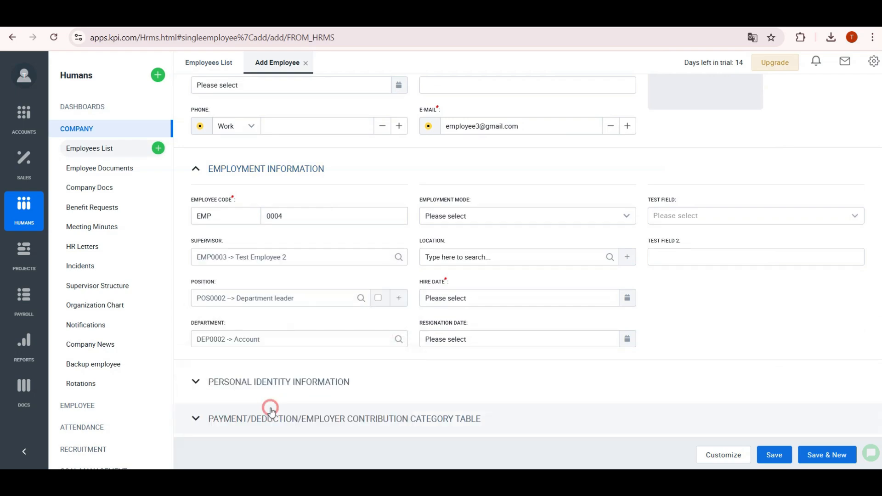
left_click(625, 217)
left_click(556, 258)
- Set location L0001 Tashkent and Test Field No
left_click(555, 259)
left_click(609, 258)
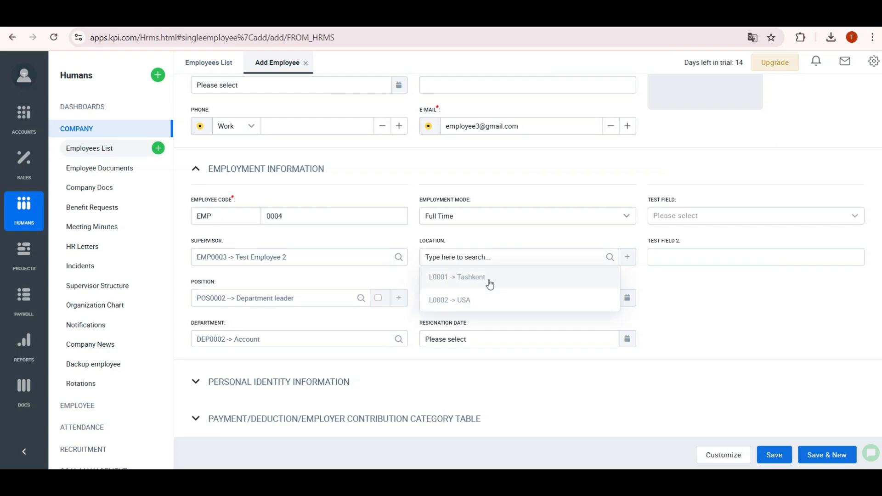
left_click(490, 284)
left_click(707, 216)
left_click(661, 281)
- Set hire date Jan 01, 2025 and save employee EMP0004
scroll(322, 382, "down", 7)
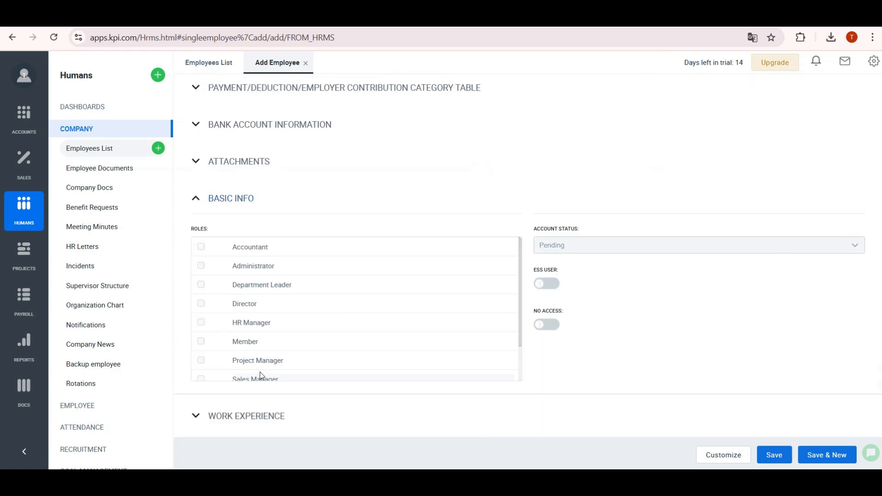
scroll(473, 288, "up", 10)
left_click(775, 455)
left_click(569, 373)
left_click(481, 240)
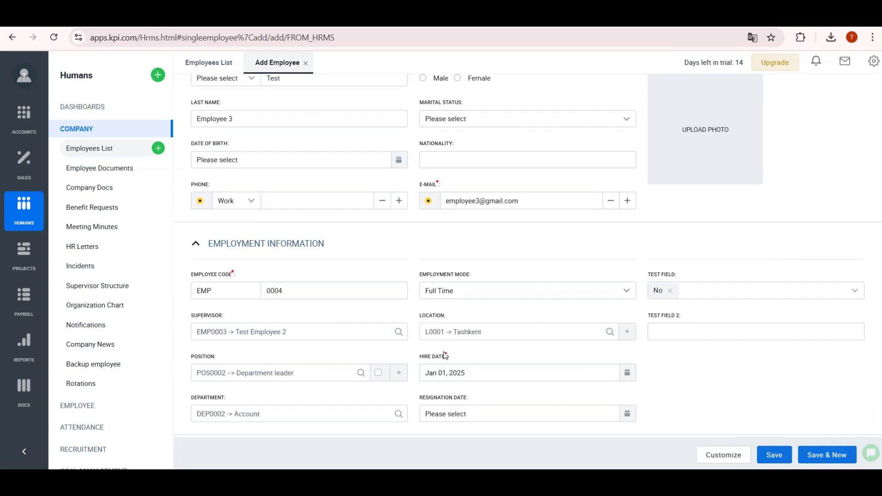
left_click(774, 455)
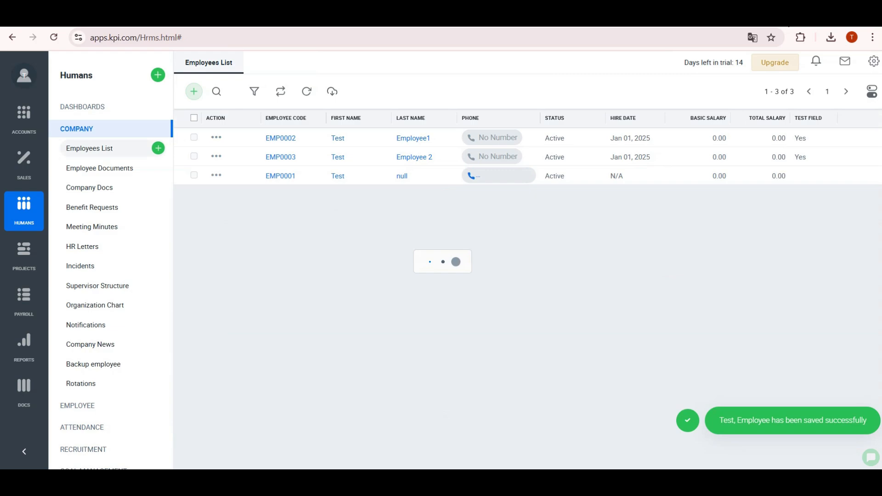
- Add the Position, Location, Department and Supervisor columns to the employees list
left_click(873, 93)
scroll(789, 270, "down", 2)
left_click(852, 317)
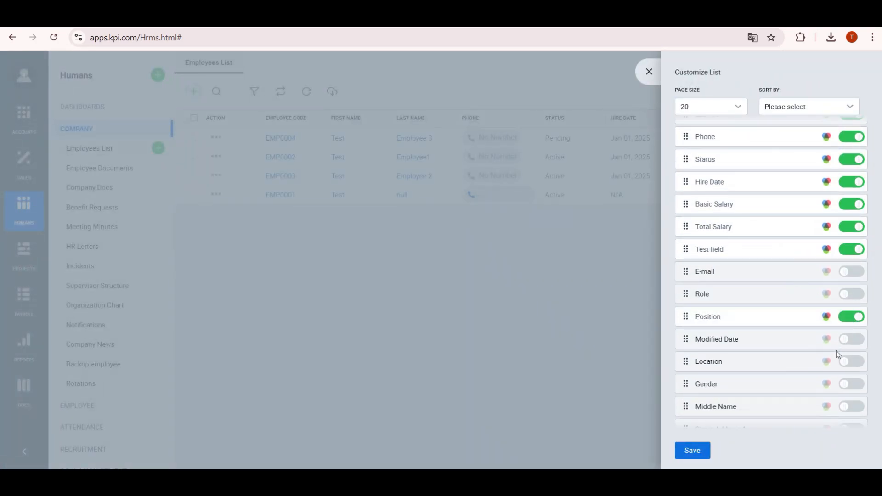
left_click(852, 363)
scroll(853, 367, "down", 5)
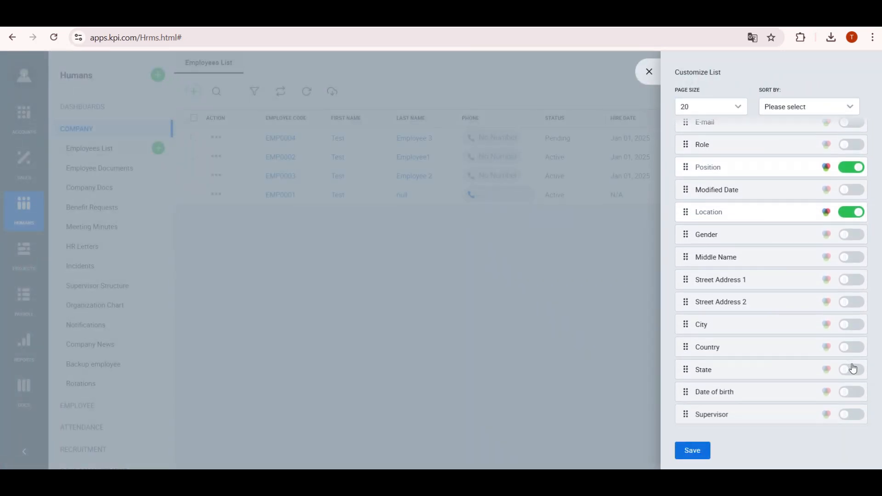
left_click(853, 369)
left_click(851, 348)
left_click(701, 454)
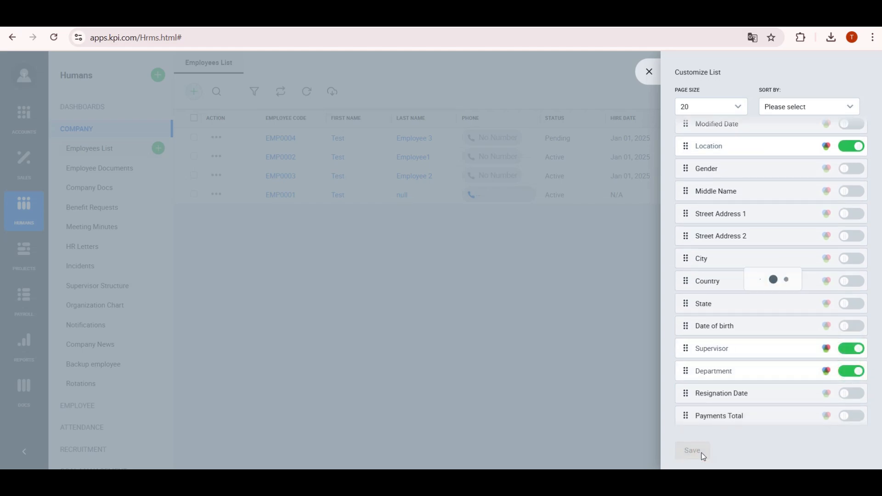
- Narrow the Status column, then view the supervisor hierarchy chart
left_click_drag(590, 123, 502, 121)
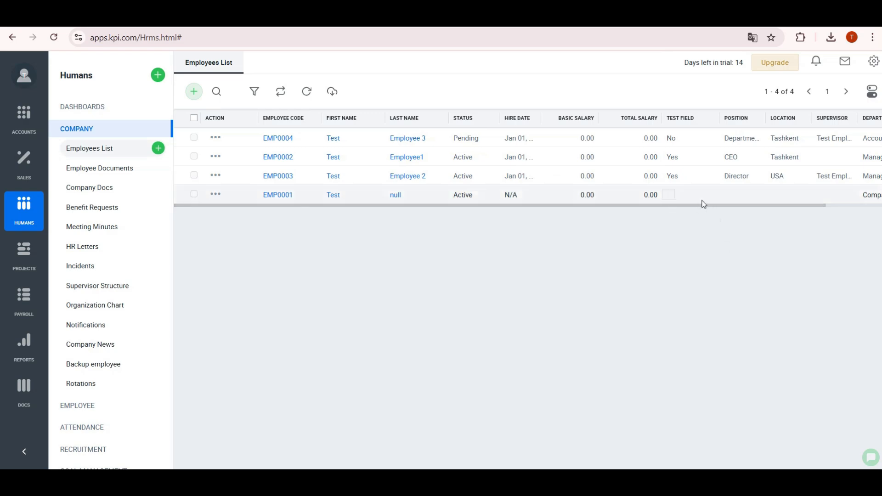
mouse_move(703, 205)
left_mouse_down()
mouse_move(754, 208)
mouse_move(508, 195)
left_mouse_up()
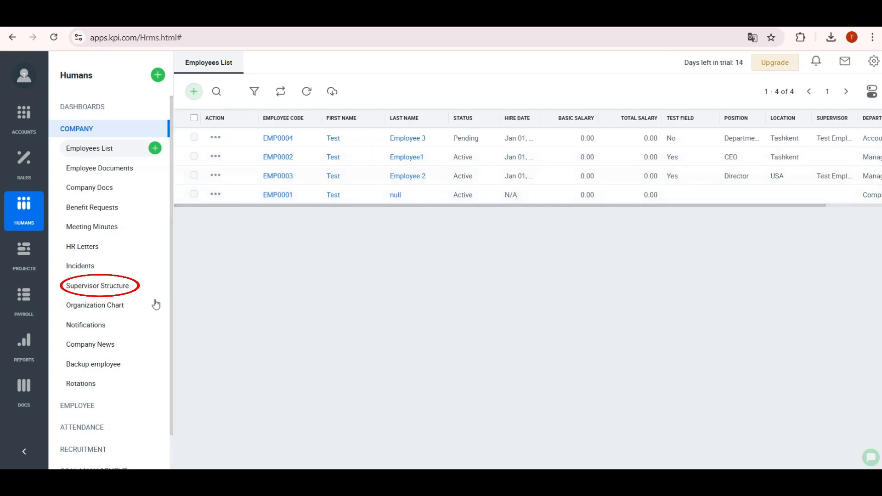
left_click(136, 293)
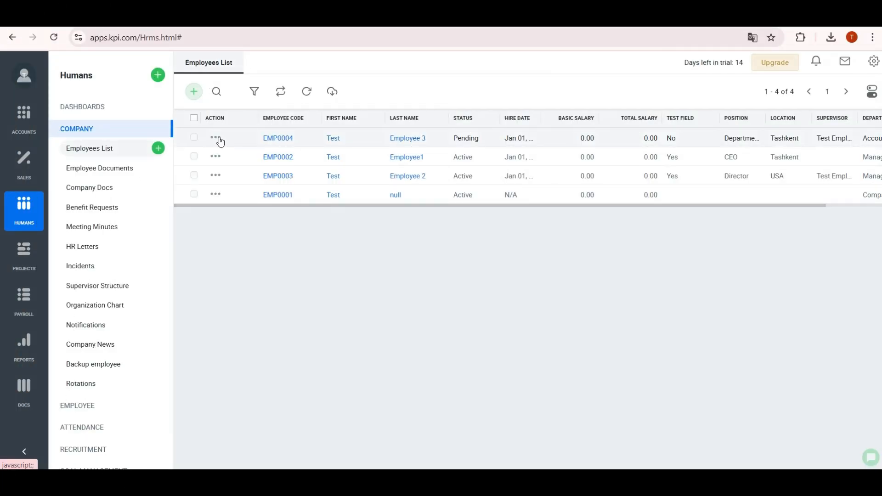
- Enter a Feb 01, 2025 resignation date in EMP0004's profile
left_click(281, 138)
left_click(310, 337)
left_click(777, 455)
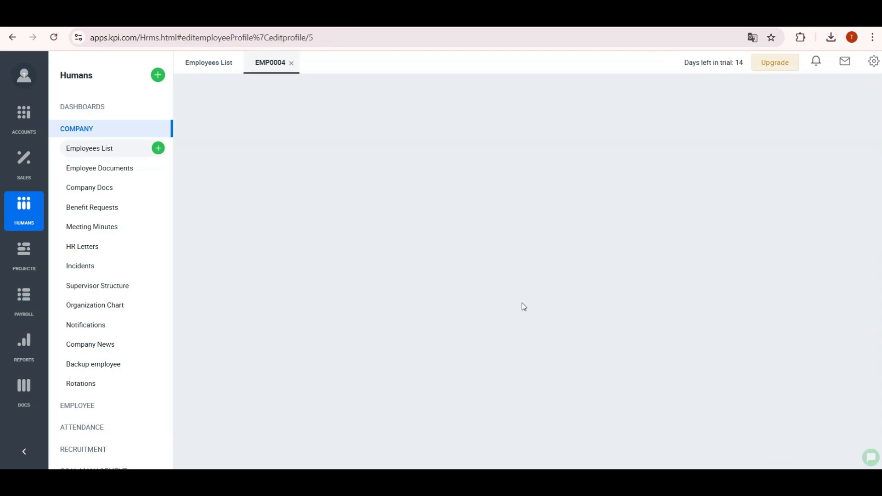
scroll(322, 340, "down", 3)
left_click(475, 348)
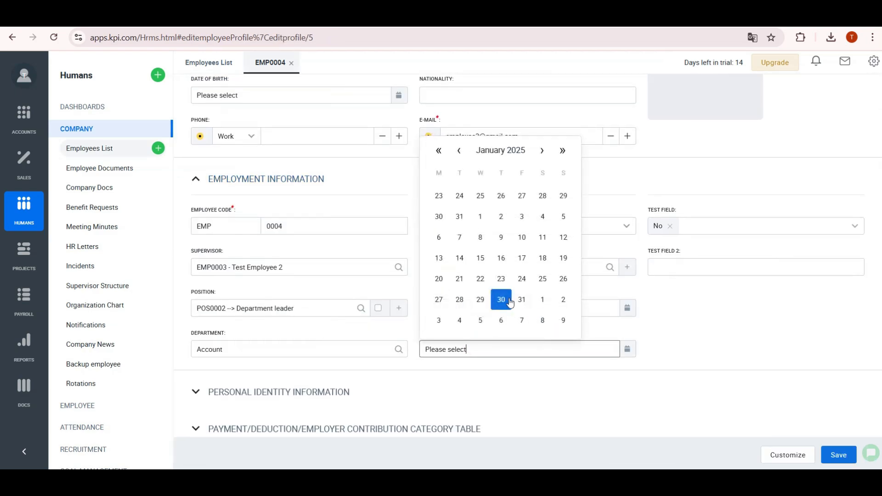
left_click(540, 303)
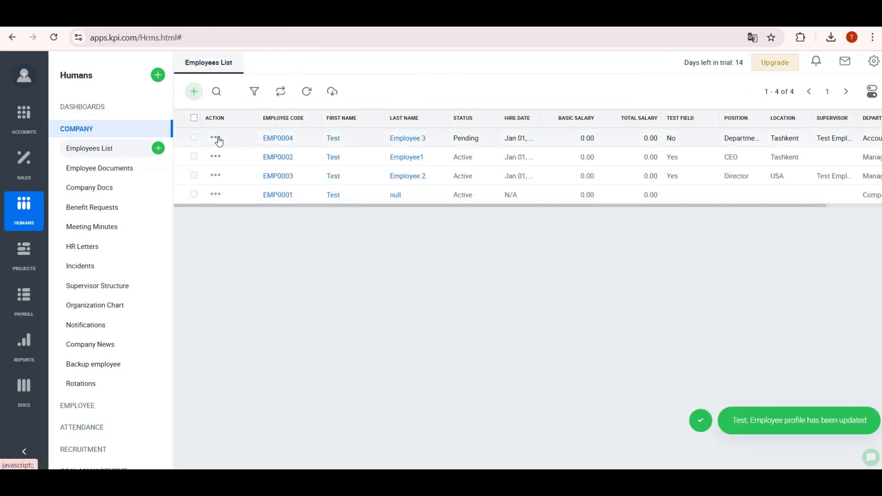
- Resign EMP0004 effective Feb 01, 2025, citing dissatisfaction with salary
left_click(217, 138)
left_click(231, 205)
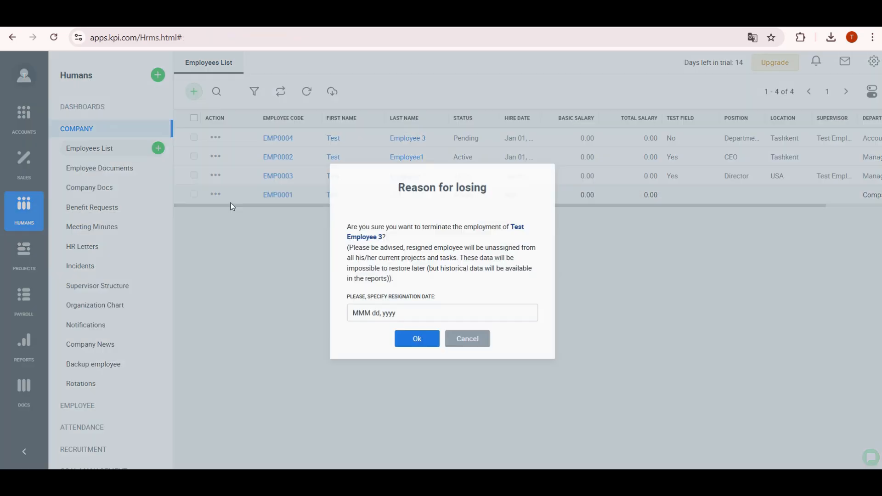
left_click(405, 256)
left_click(467, 426)
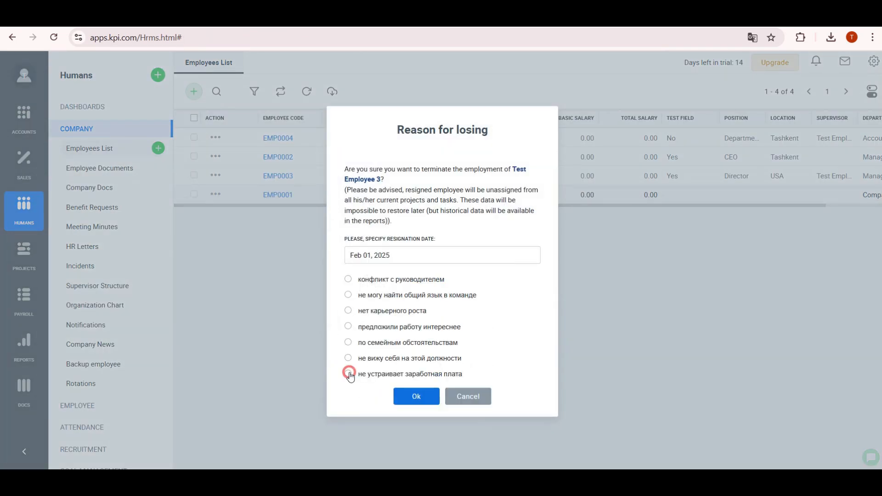
left_click(420, 398)
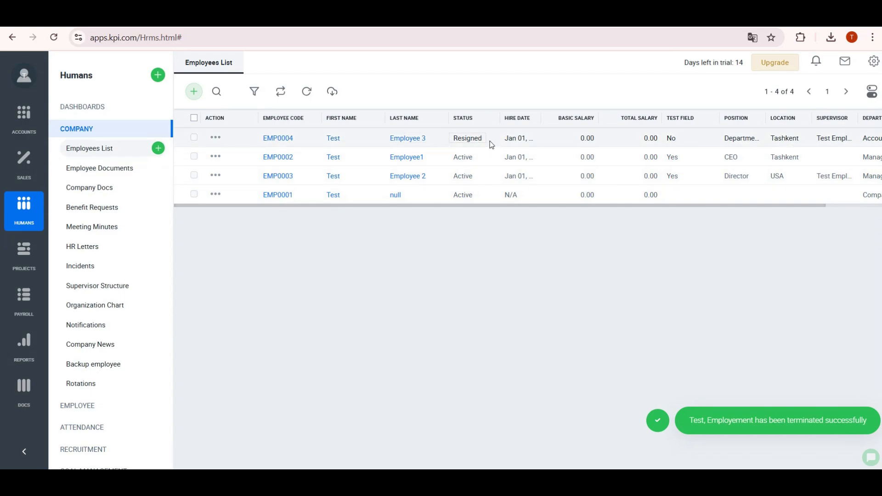
- Activate EMP0004 from its row action menu and scroll to the Department column
left_click(215, 138)
left_click(215, 137)
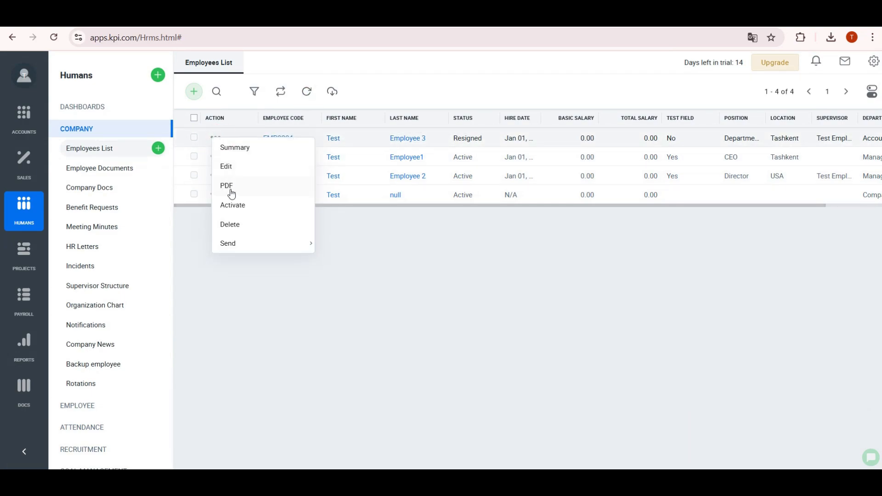
left_click(233, 204)
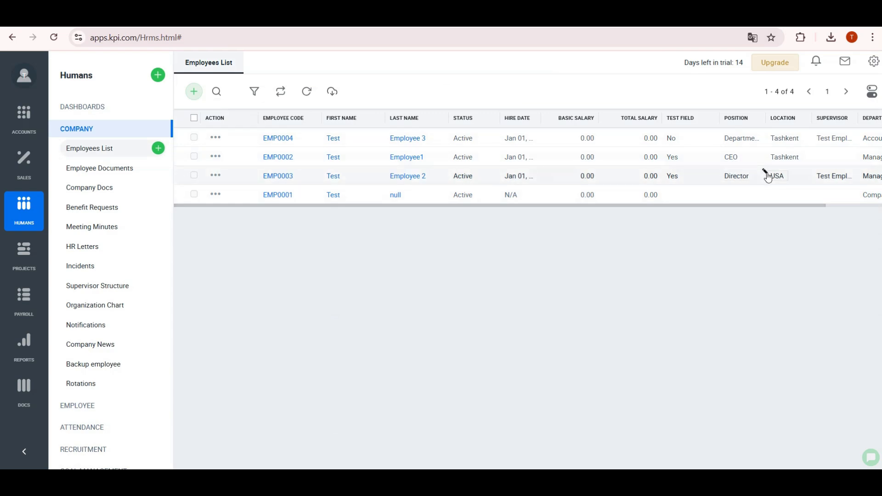
scroll(781, 171, "right", 1)
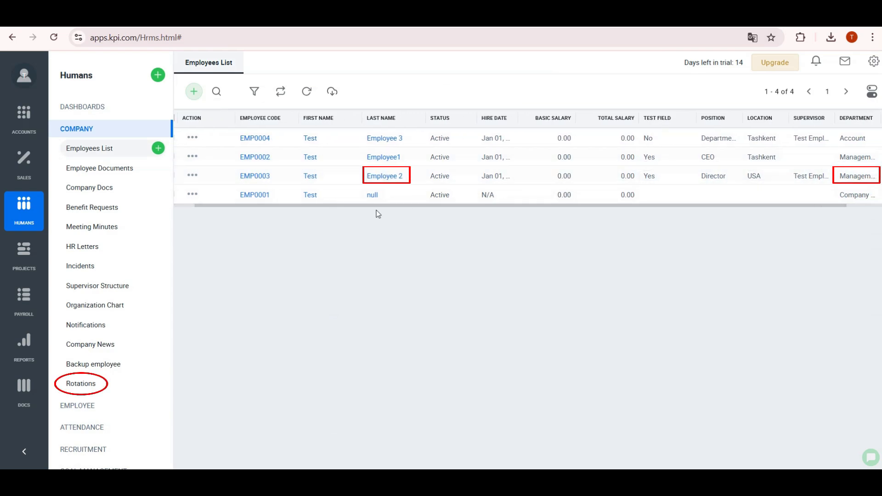
- Start a new rotation dated Feb 01, 2025 and review the approver options
left_click(94, 387)
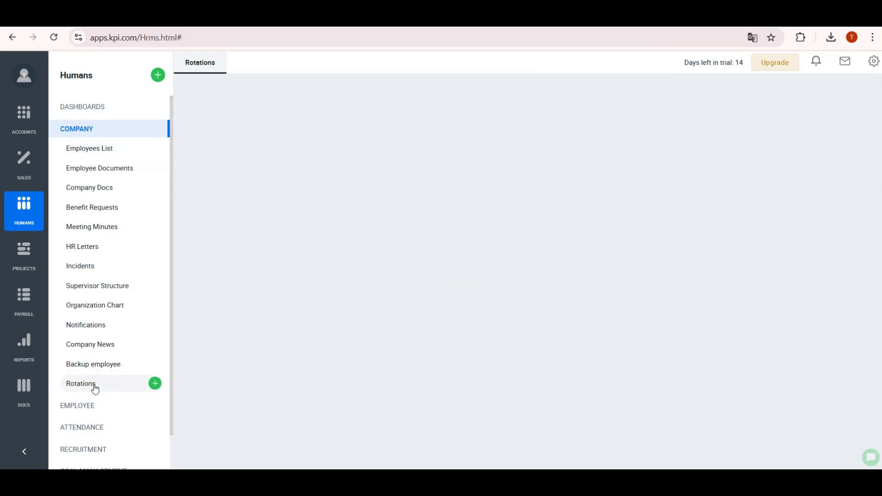
left_click(194, 92)
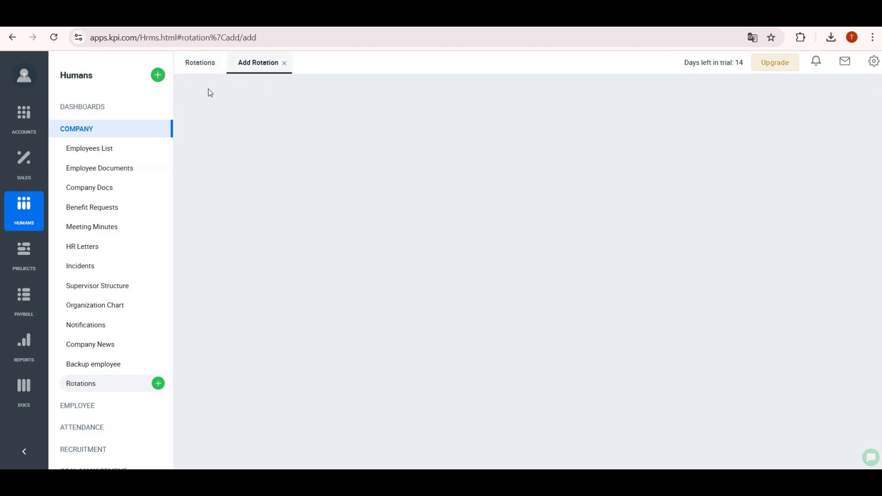
left_click(437, 134)
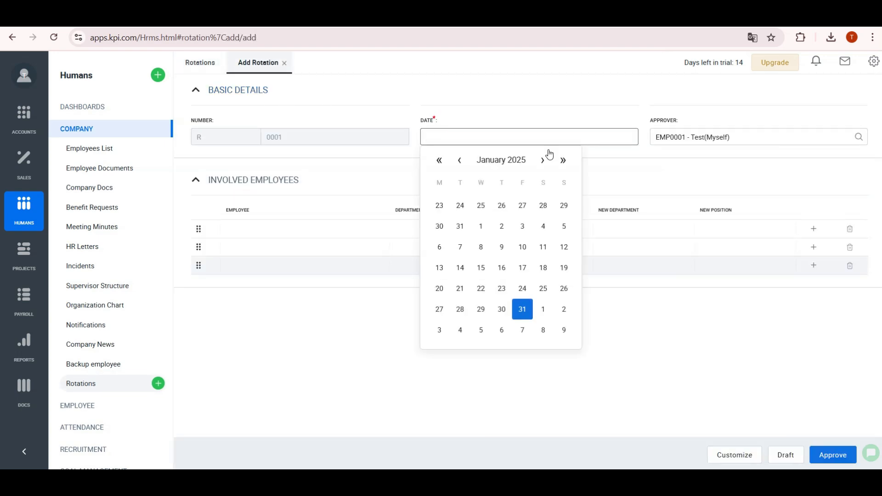
left_click(541, 312)
left_click(765, 136)
left_click(858, 137)
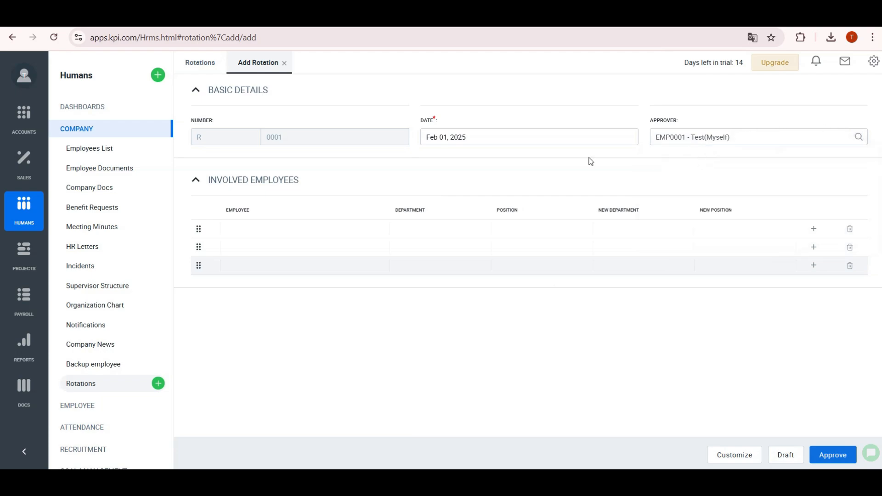
- Move EMP0003 to the Account department and approve rotation R0001
left_click(324, 231)
left_click(376, 230)
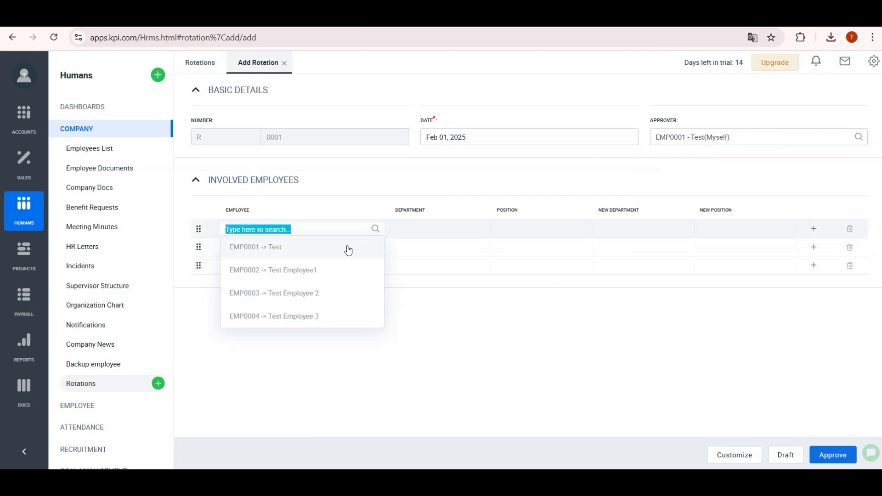
left_click(351, 289)
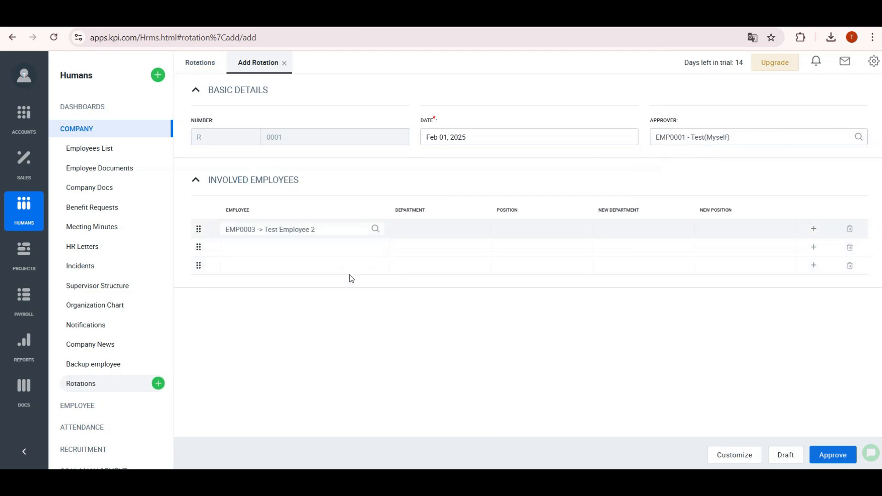
left_click(624, 230)
left_click(680, 228)
left_click(658, 297)
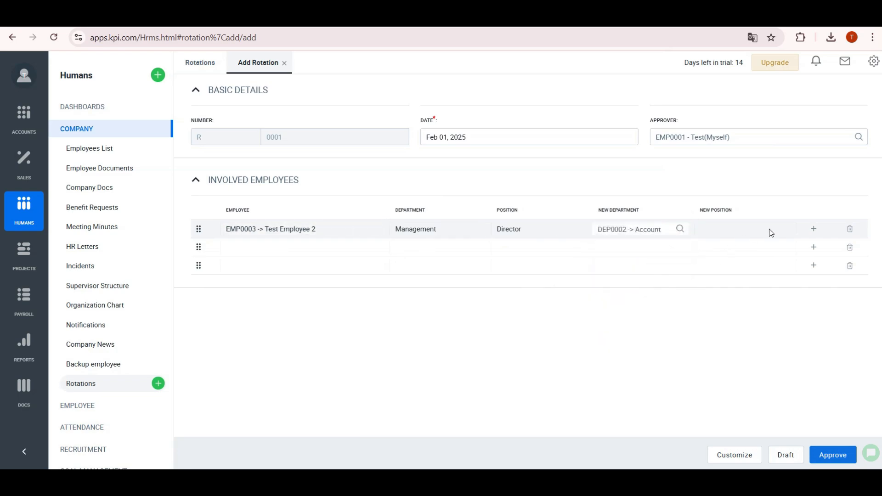
left_click(830, 454)
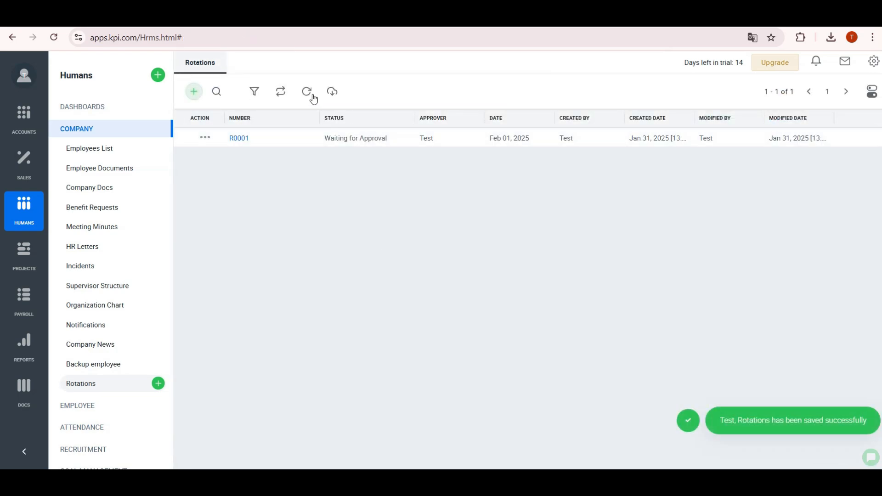
- Refresh the employees list to confirm EMP0003's new department
left_click(108, 155)
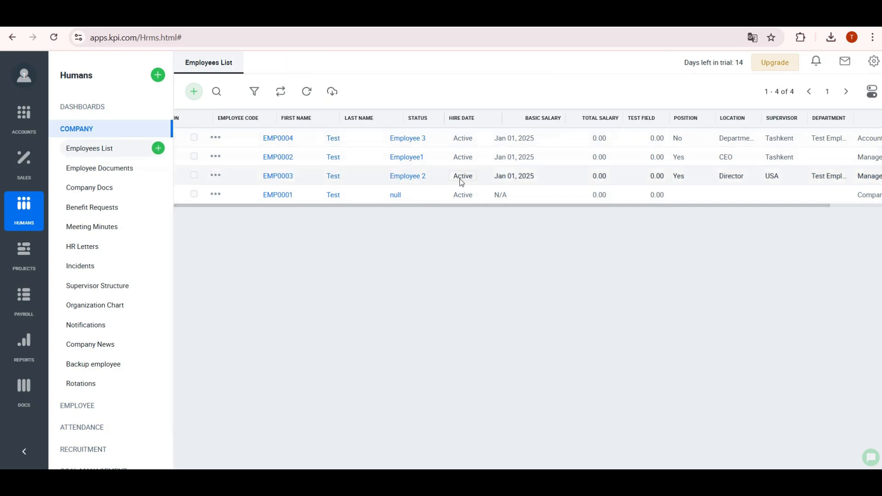
left_click(307, 92)
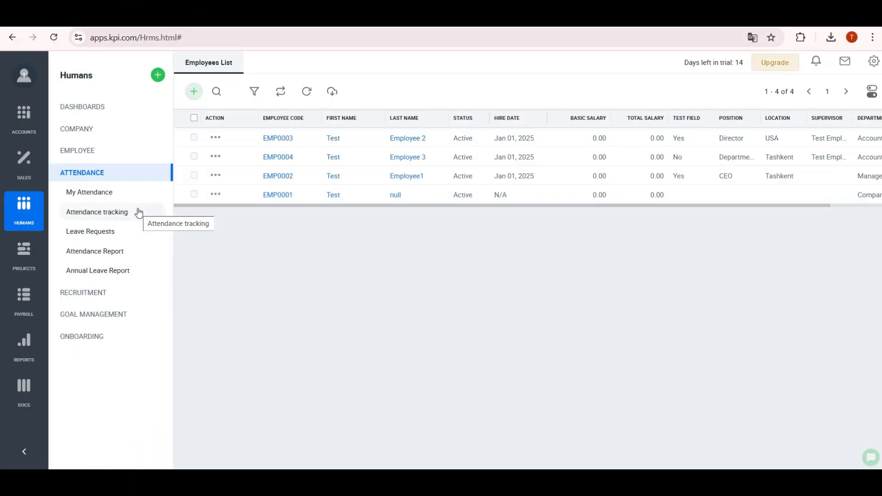
left_click(874, 61)
- Open the Default timeslot for editing under Humans settings
left_click(764, 213)
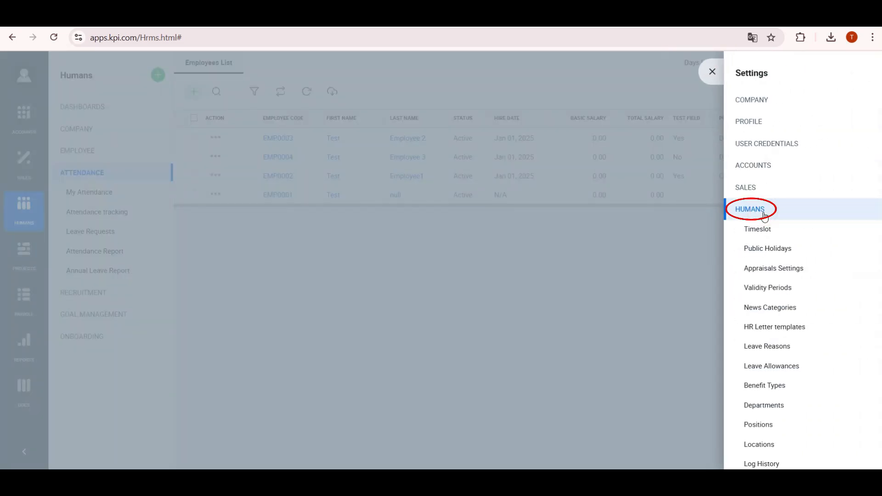
left_click(771, 230)
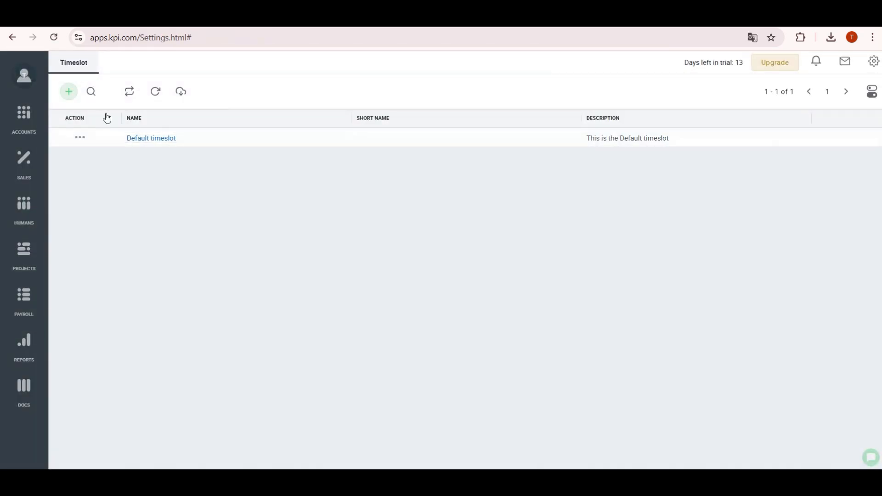
left_click(80, 138)
left_click(90, 166)
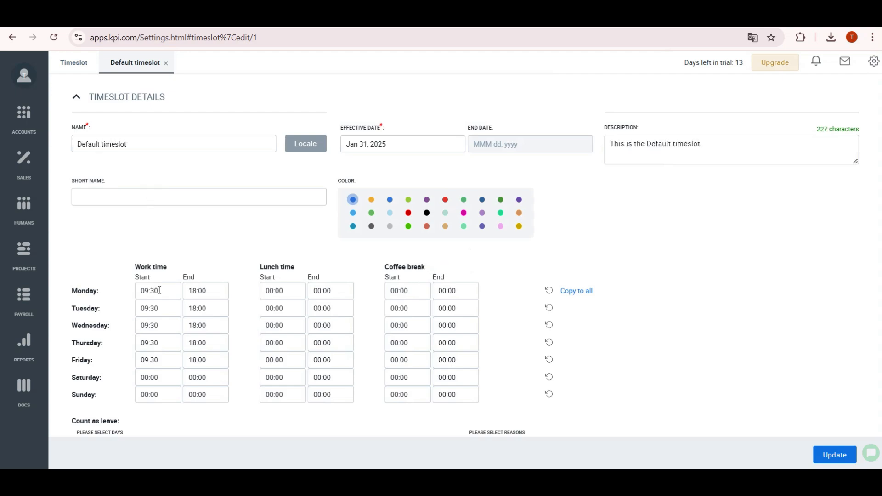
- Set a 13:00–14:00 lunch, copy Monday's hours to all days, clear weekends, and update
left_click(271, 291)
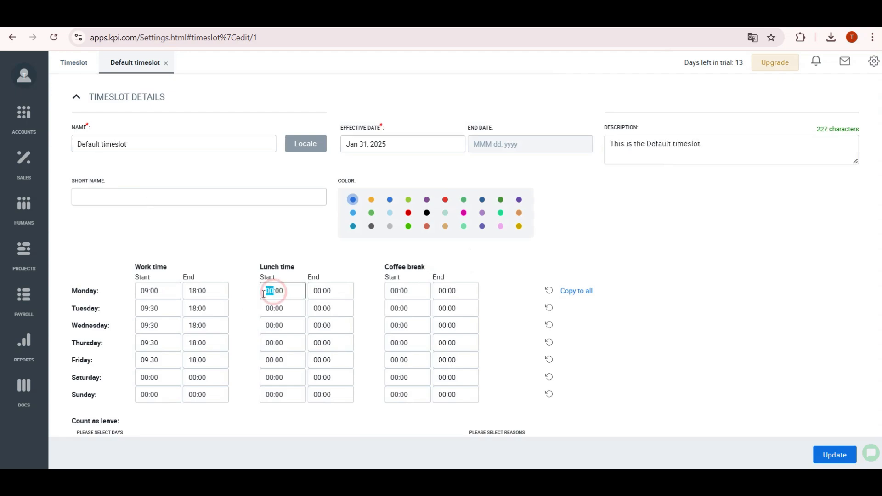
type("13")
left_click(311, 291)
left_click(575, 291)
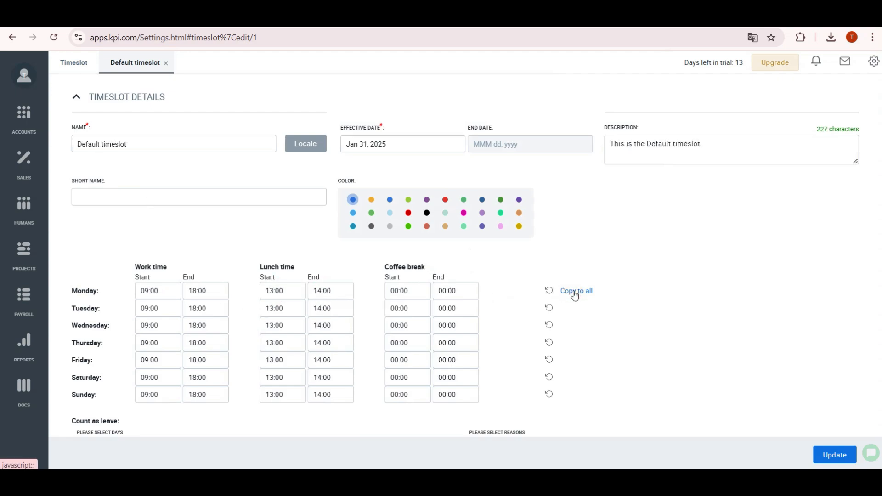
left_click(549, 379)
left_click(549, 394)
scroll(643, 377, "down", 4)
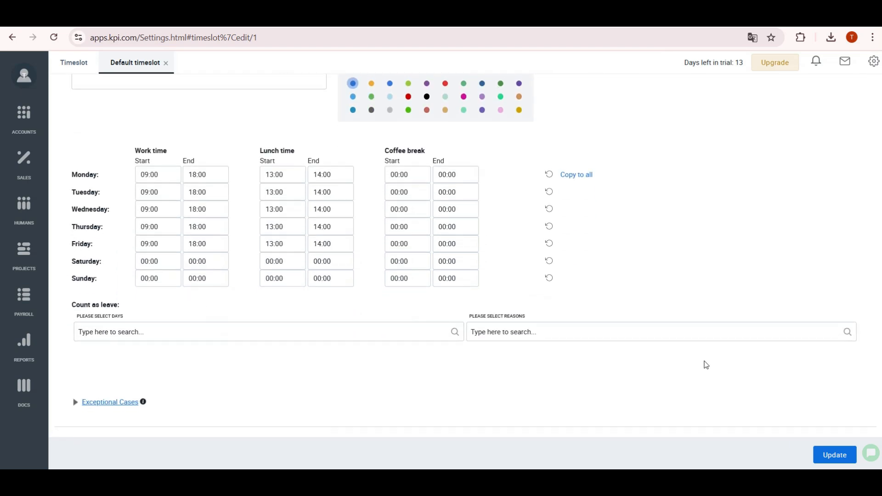
left_click(135, 380)
scroll(180, 371, "down", 4)
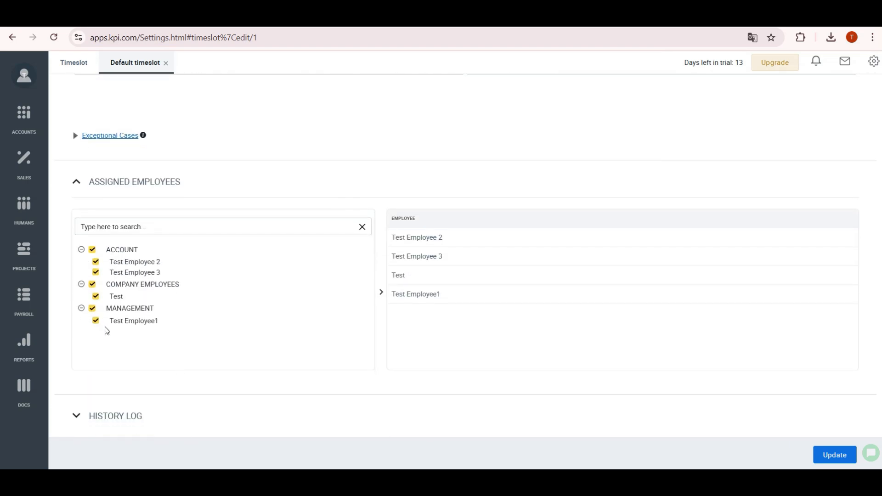
left_click(835, 455)
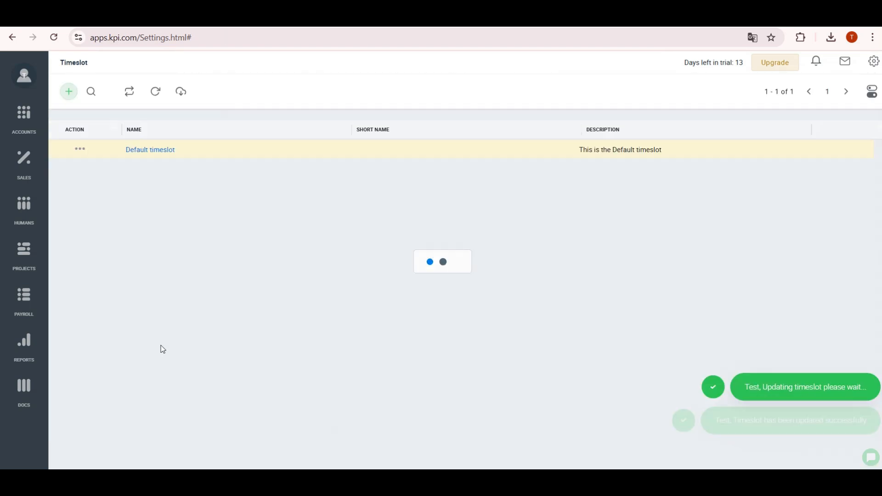
left_click(69, 92)
- Name the new timeslot Timeslot 1 and copy the name into its Russian, Arabic and O'zbek translations
left_click(87, 110)
left_click(127, 146)
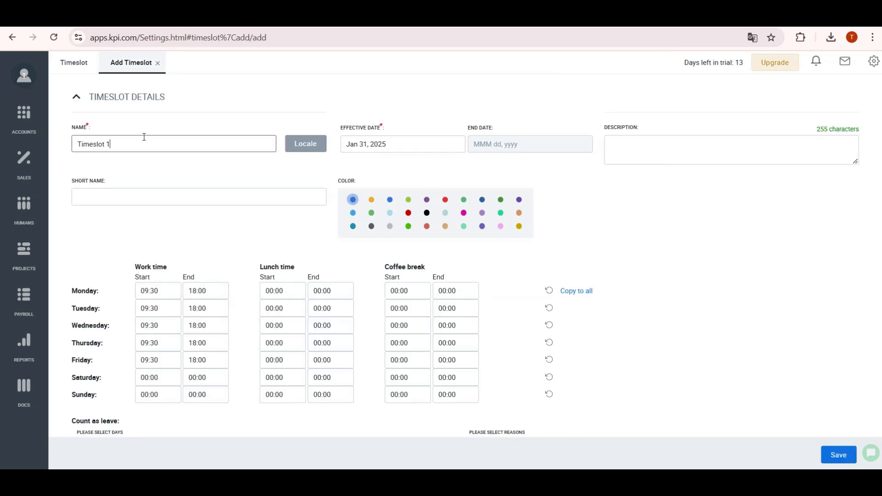
left_click_drag(127, 143, 65, 149)
key("ctrl+c")
left_click(313, 148)
left_click(700, 168)
key("ctrl+v")
left_click(703, 210)
key("ctrl+v")
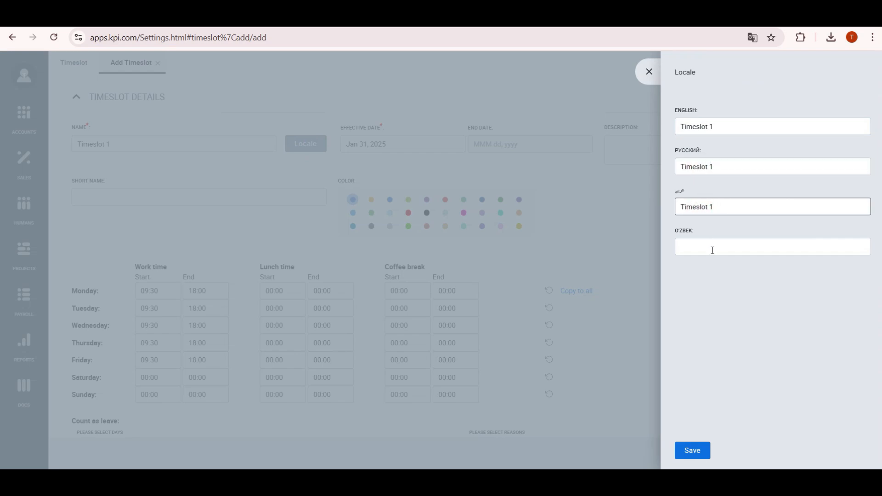
left_click(713, 251)
key("ctrl+v")
left_click(691, 451)
- Set effective date Jan 01, 2025, a green colour, and short name T1
left_click(393, 144)
left_click(402, 237)
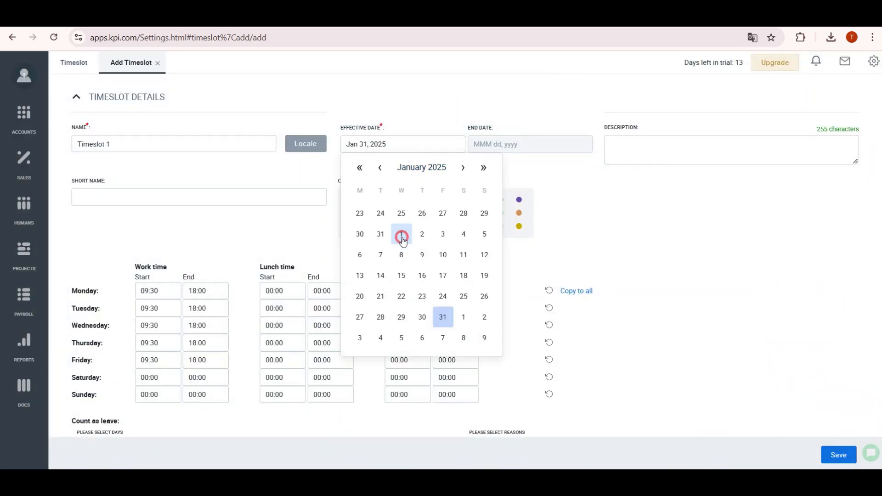
left_click(408, 230)
left_click(222, 195)
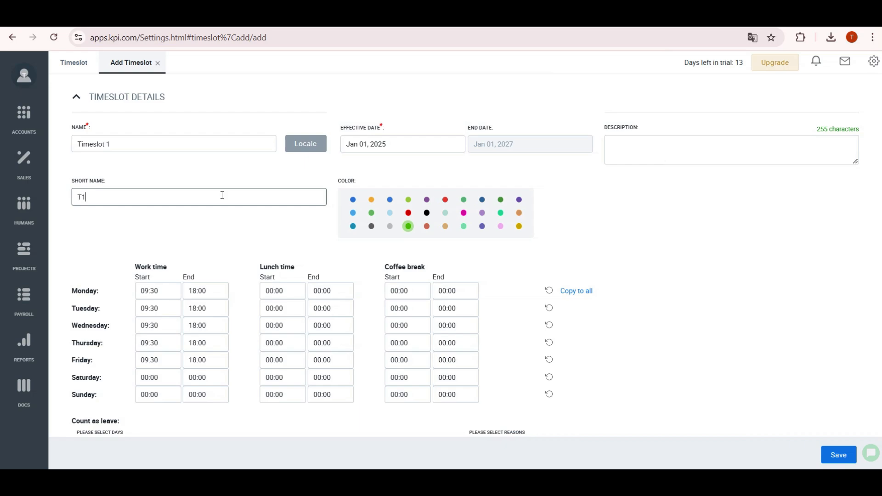
- Set Monday to 10:00–18:00 with 13:00–14:00 lunch, copy to all days, and clear Sunday
left_click(156, 292)
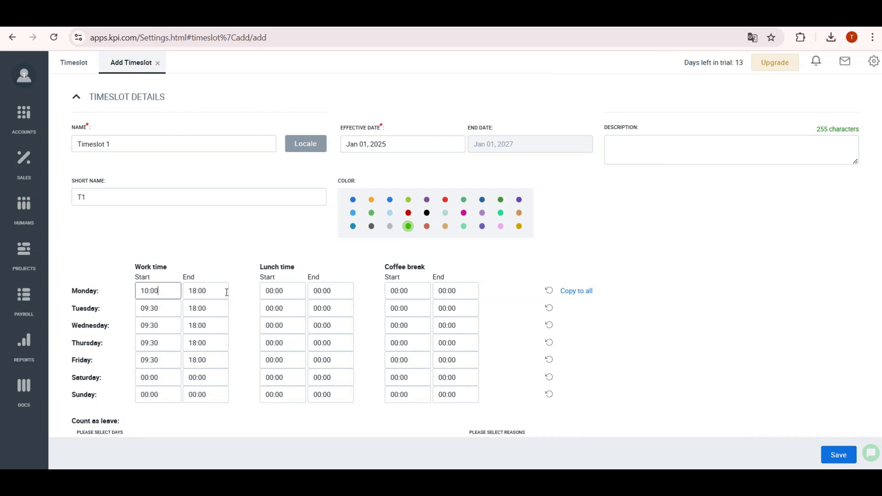
left_click_drag(275, 292, 270, 294)
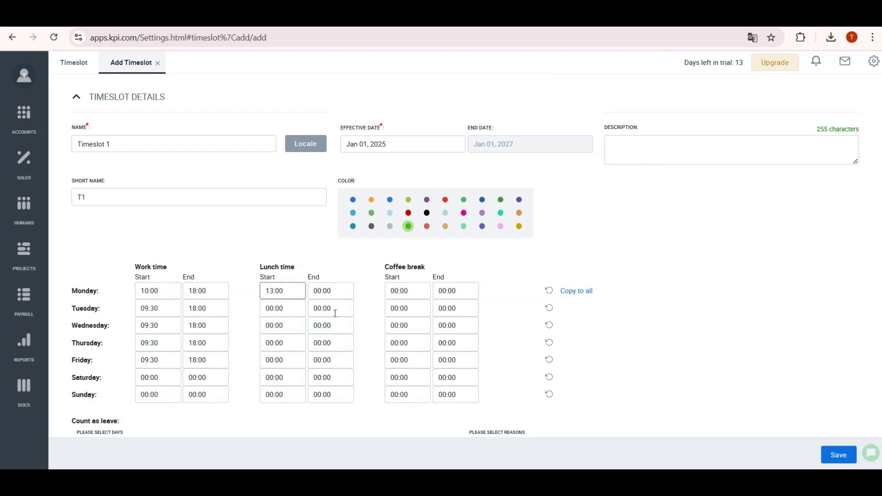
left_click_drag(321, 292, 315, 294)
left_click(565, 296)
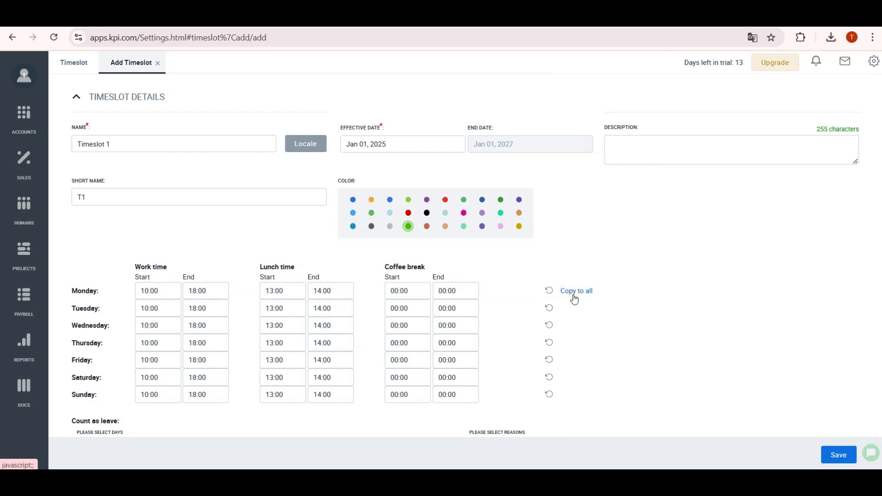
left_click(549, 394)
- Assign EMP0003 - Test Employee 2 and save the timeslot
scroll(688, 377, "down", 3)
left_click(129, 420)
scroll(125, 390, "down", 4)
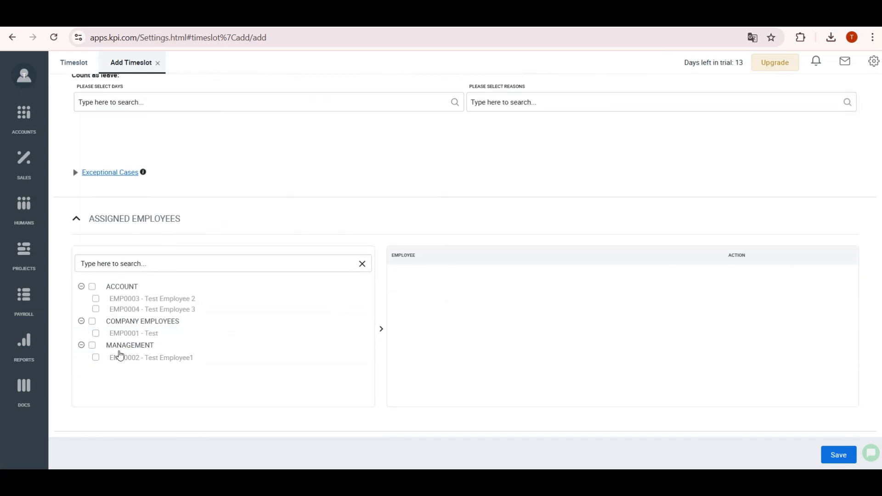
left_click(96, 300)
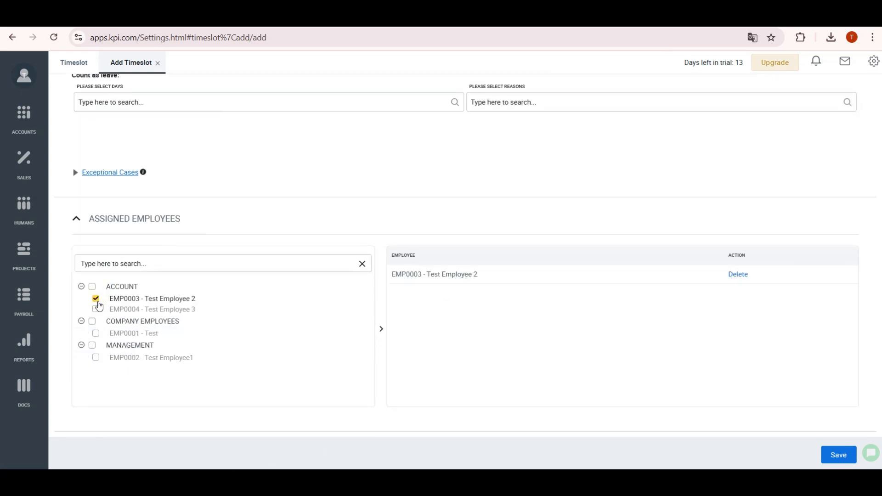
left_click(839, 455)
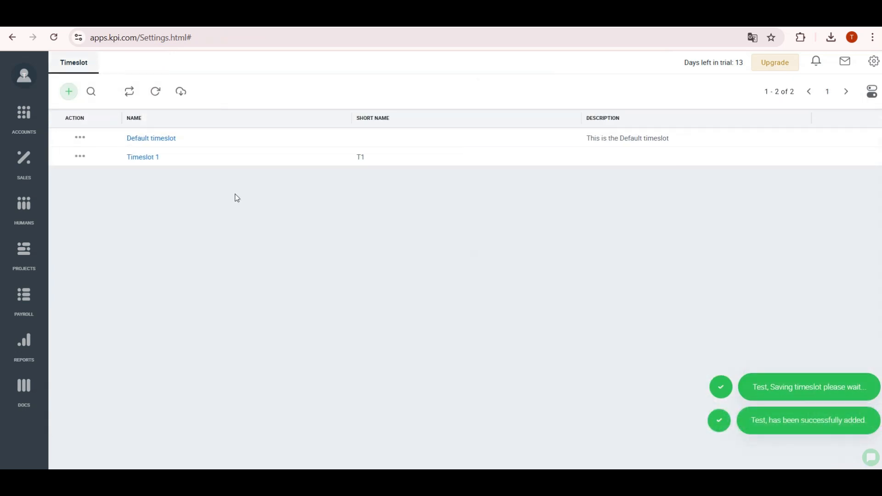
- Check T1 on the Humans attendance report, then review Default timeslot's three assigned employees
left_click(20, 222)
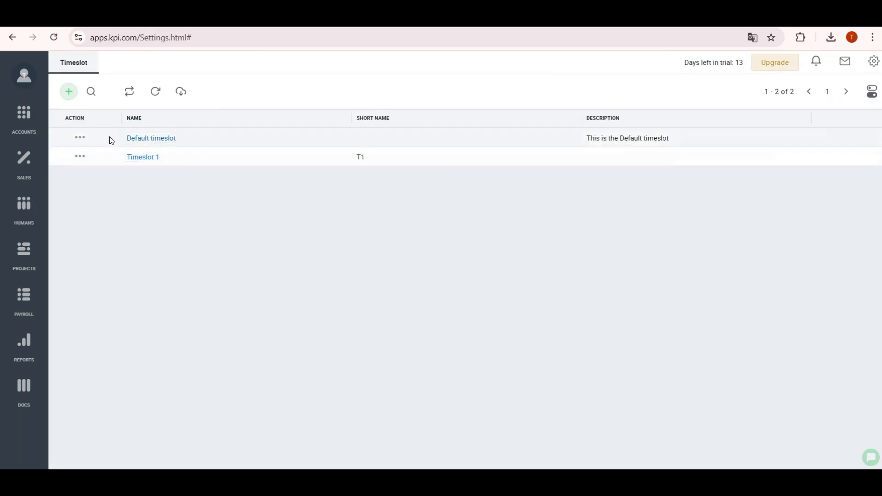
left_click(138, 138)
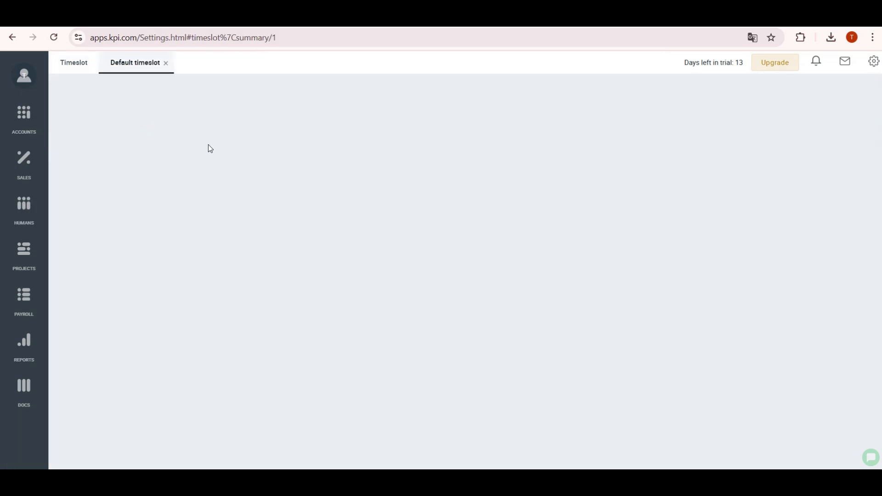
left_click(157, 381)
scroll(111, 354, "down", 2)
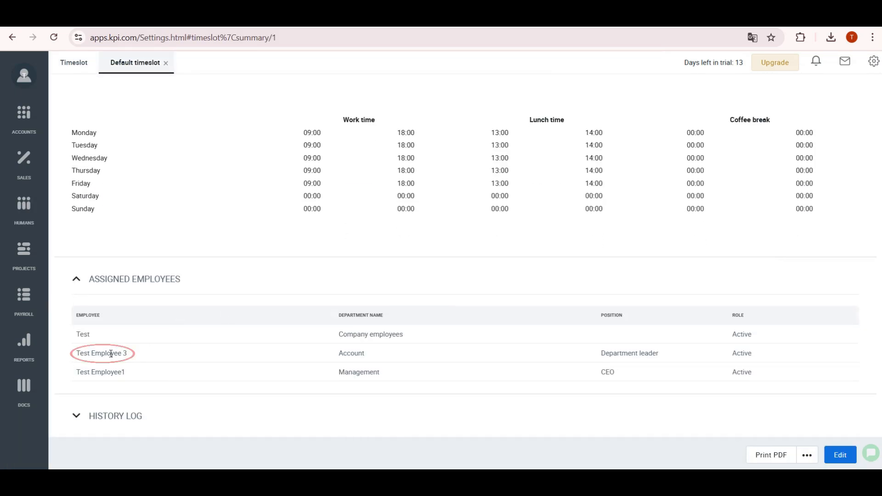
left_click(165, 63)
- Start a new timeslot named T2 and copy the name into its Locale translations
left_click(69, 90)
left_click(83, 108)
left_click(107, 146)
type("T")
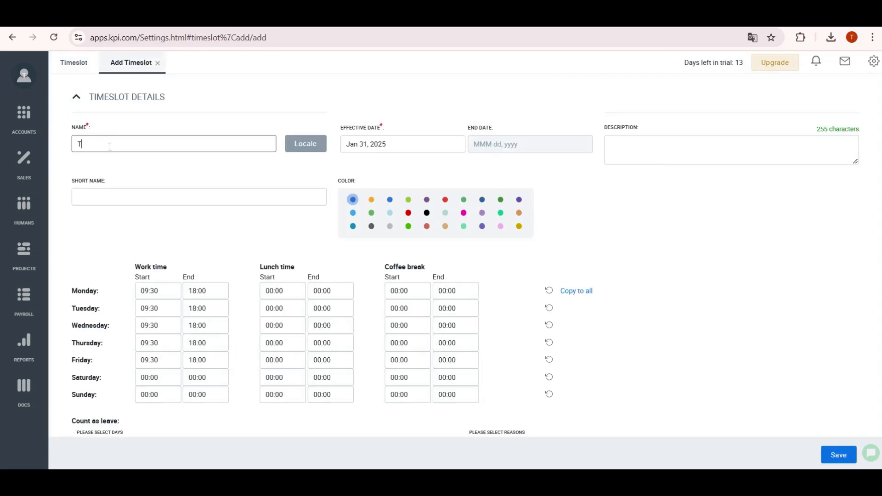
type("2")
left_click(110, 191)
double_click(144, 141)
left_click(304, 144)
left_click(721, 166)
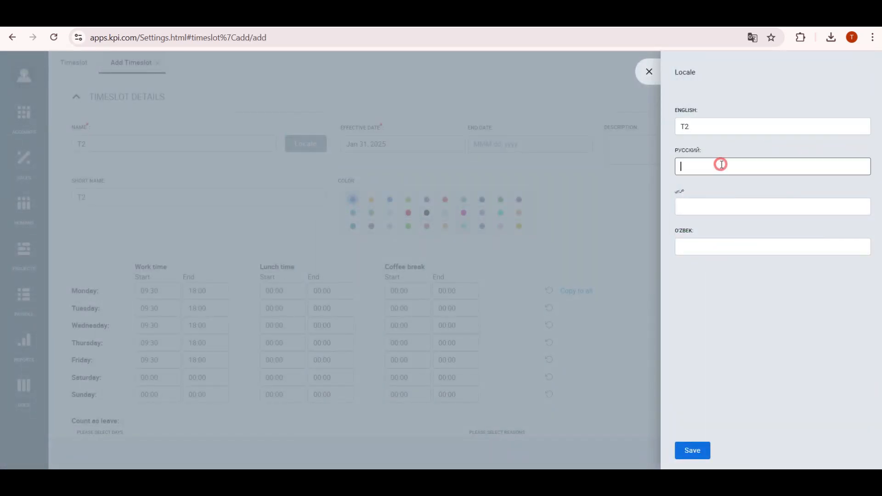
key("ctrl+v")
left_click(721, 247)
key("ctrl+v")
left_click(693, 451)
left_click(464, 213)
- Assign EMP0004 Test Employee 3 to T2, save it, then review the Default timeslot's assigned employees
scroll(144, 366, "down", 3)
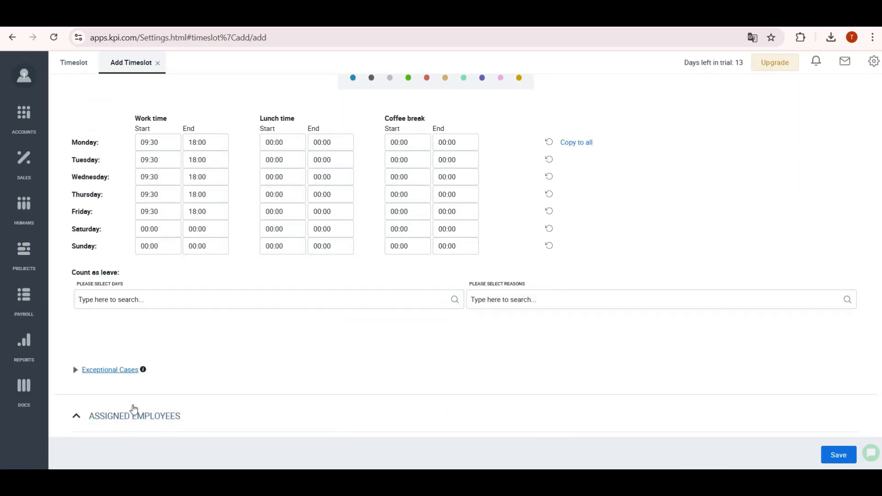
scroll(132, 409, "down", 4)
left_click(96, 308)
left_click(837, 454)
left_click(136, 138)
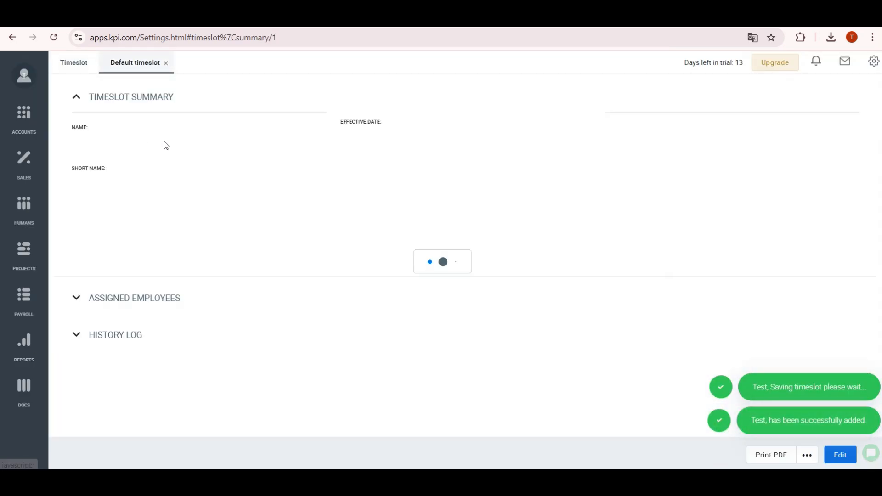
left_click(136, 395)
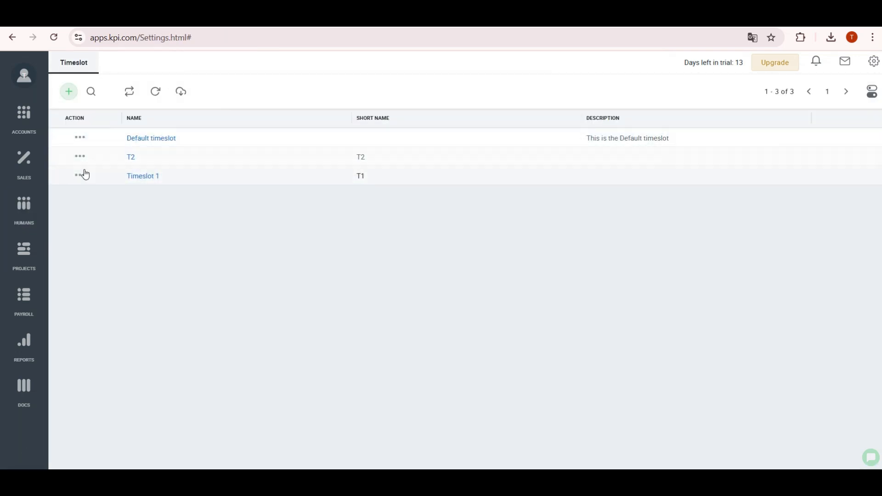
- Delete timeslot T2 and refresh the attendance report
left_click(80, 156)
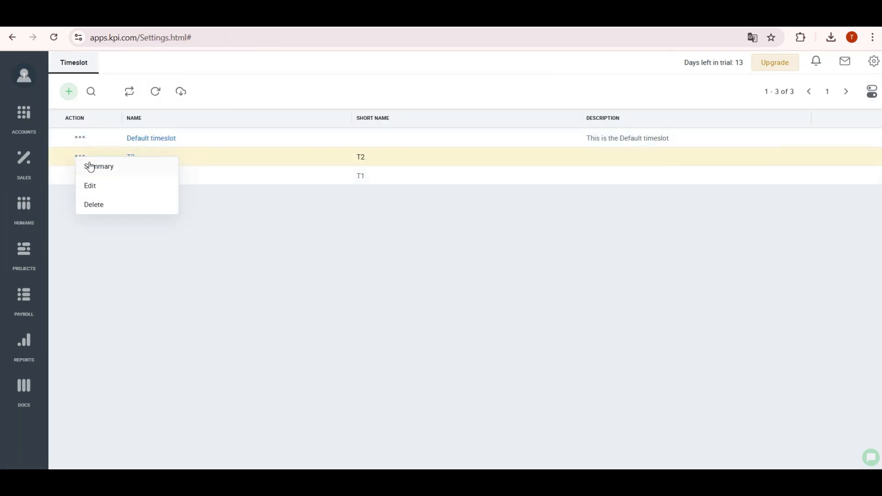
left_click(103, 208)
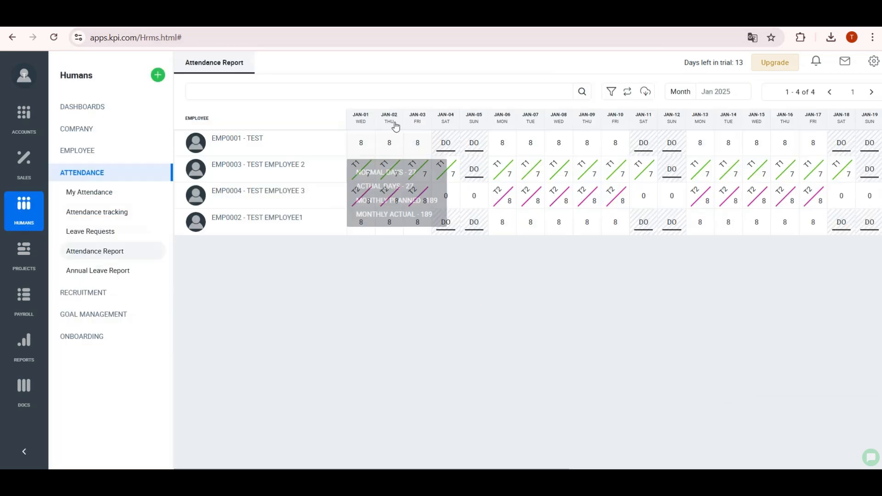
left_click(628, 94)
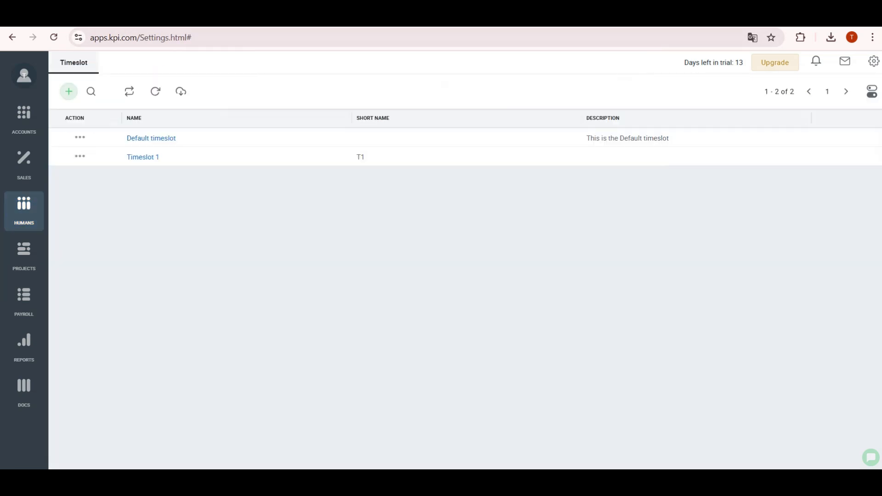
- Reassign Test Employee 3 to the Default timeslot, update it, and refresh the attendance report
left_click(161, 139)
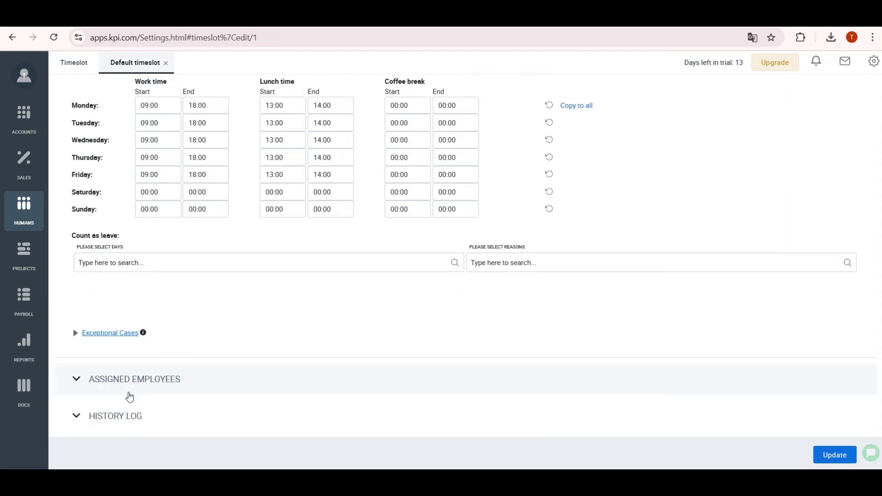
left_click(131, 381)
scroll(161, 343, "down", 4)
left_click(95, 272)
left_click(836, 460)
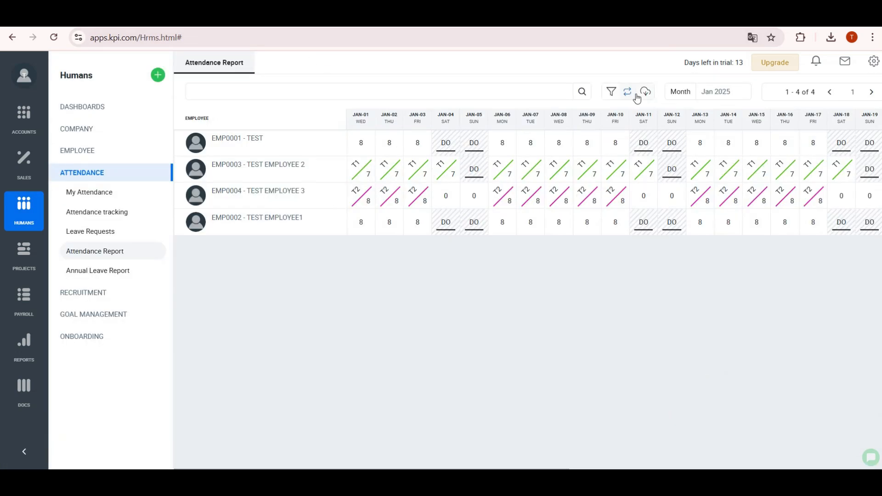
left_click(627, 91)
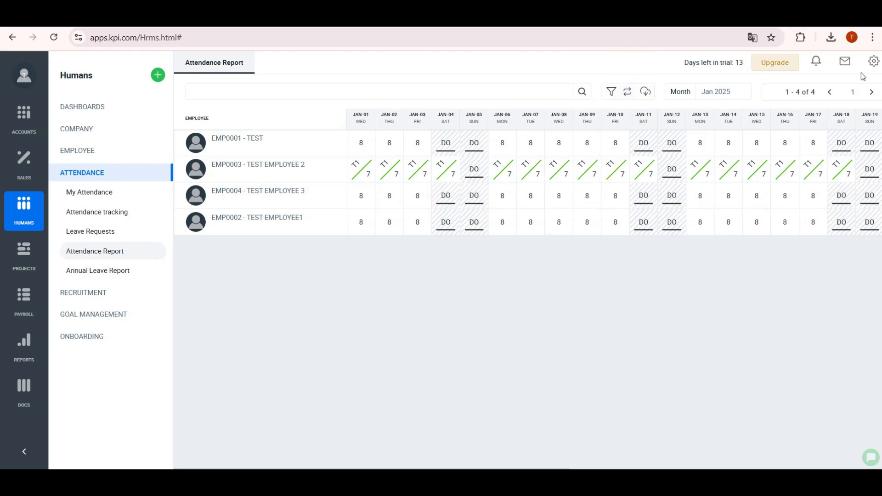
- Add recurring public holiday Test 1 for Jan 16–17, 2025 in Tashkent
left_click(874, 63)
left_click(752, 209)
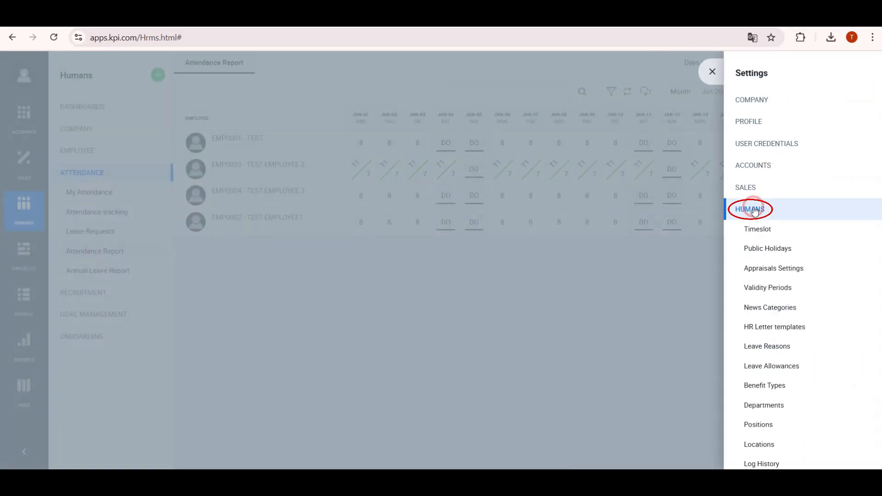
left_click(767, 248)
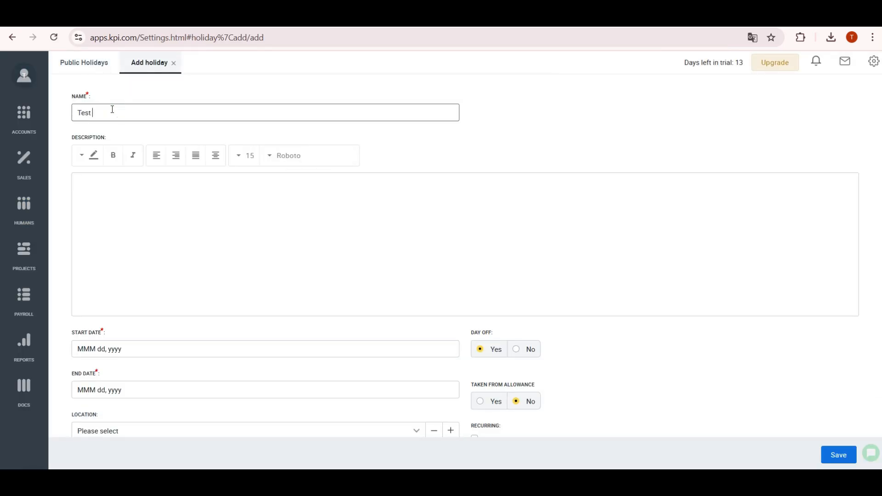
scroll(161, 200, "down", 2)
left_click(112, 290)
left_click(154, 197)
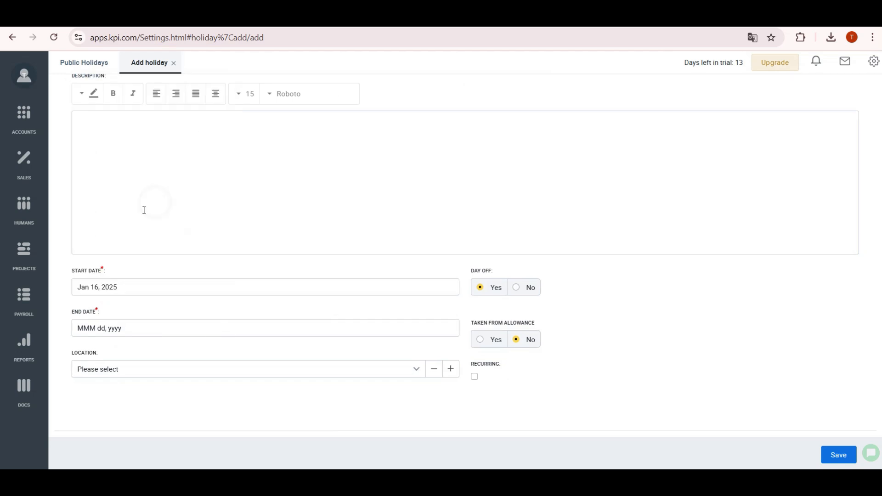
left_click(123, 328)
left_click(174, 238)
left_click(145, 370)
left_click(115, 388)
left_click(475, 377)
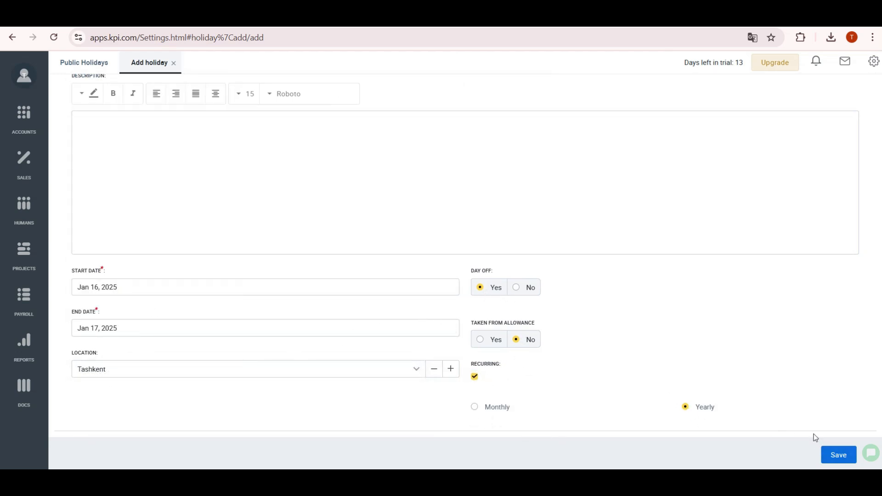
left_click(832, 459)
- Add recurring public holiday Test 2 for Jan 23–24, 2025 in the United States
left_click(71, 92)
left_click(109, 112)
type("Test")
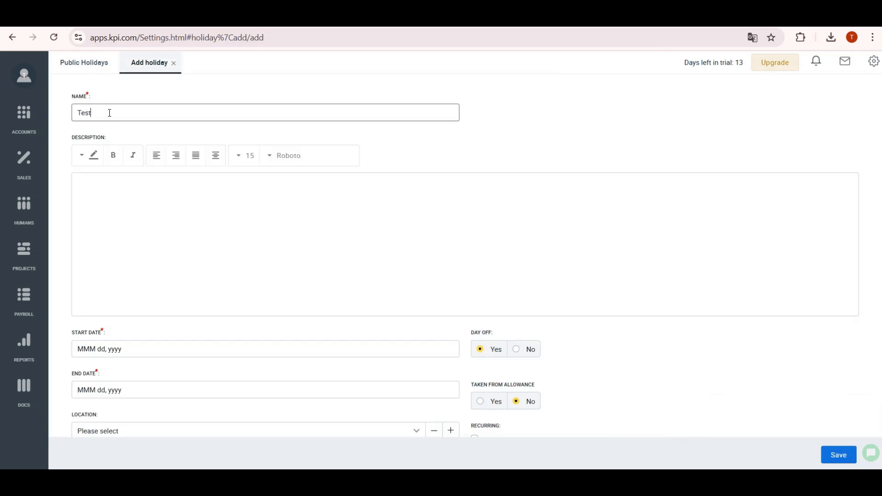
scroll(156, 275, "down", 1)
left_click(152, 287)
left_click(152, 216)
left_click(152, 328)
left_click(174, 259)
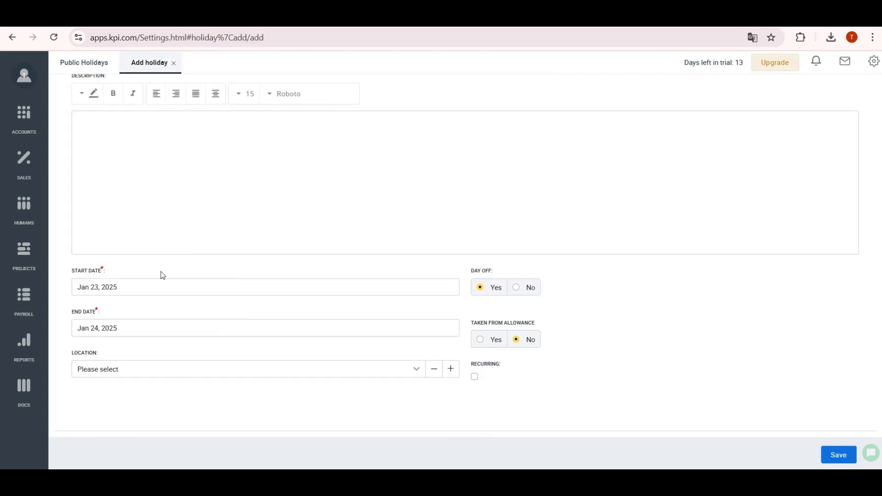
left_click(125, 371)
left_click(105, 410)
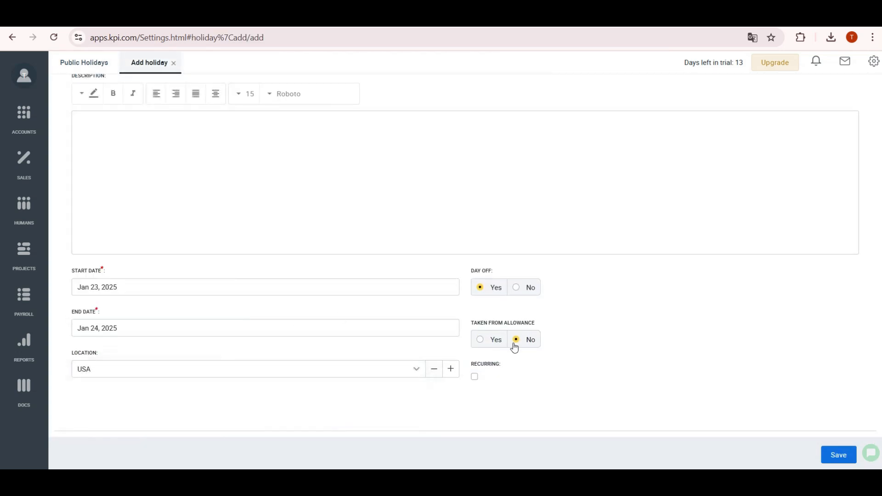
left_click(474, 379)
left_click(839, 455)
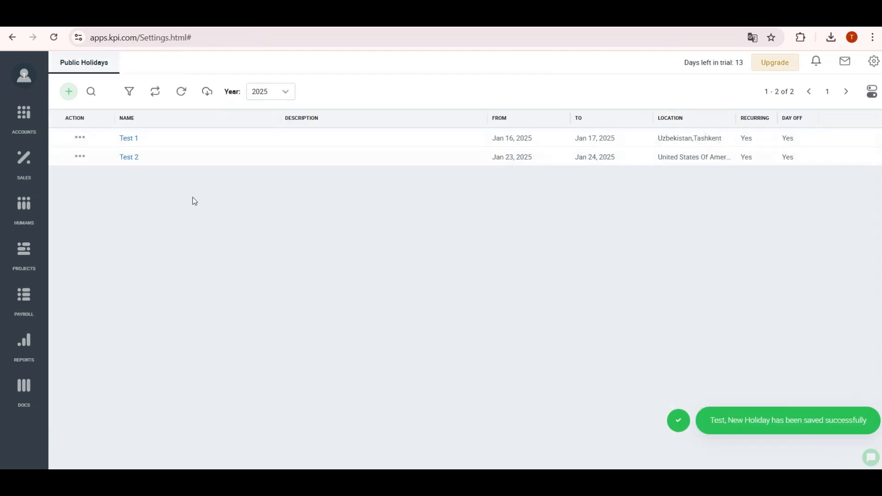
left_click(24, 207)
left_click(108, 417)
- Open the Attendance Report and scroll right to the holiday days and monthly totals
left_click(110, 225)
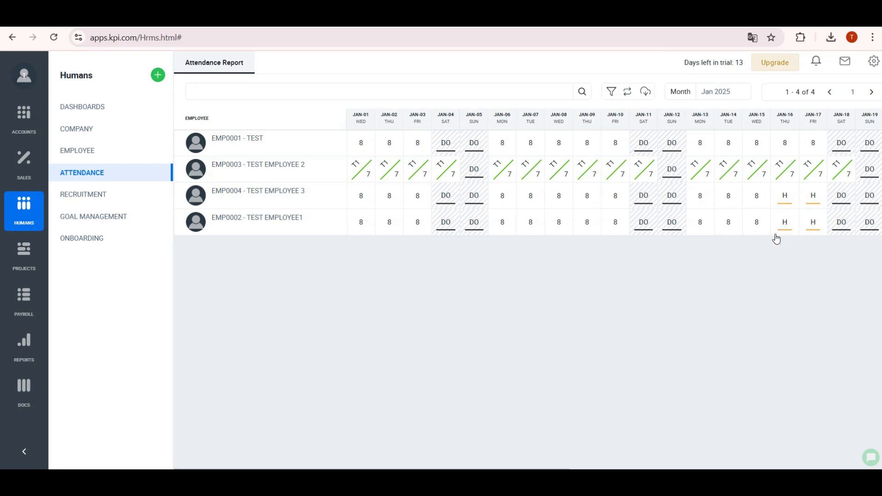
scroll(774, 237, "right", 6)
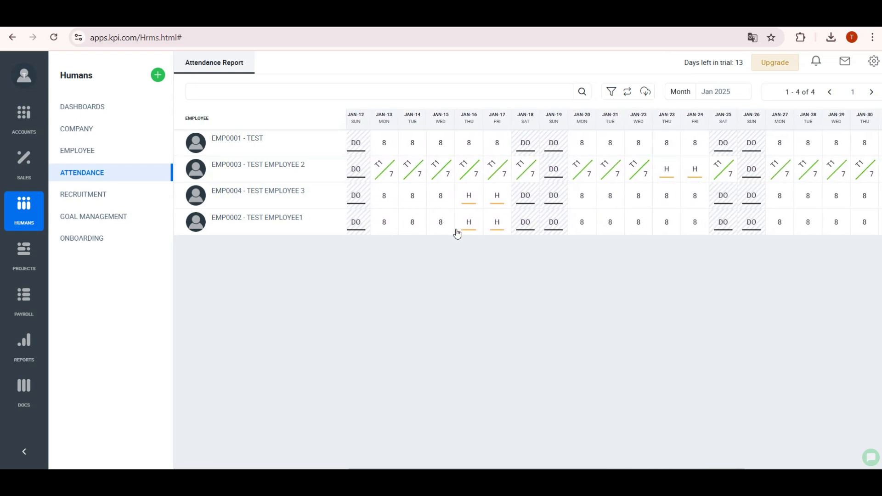
scroll(703, 168, "right", 6)
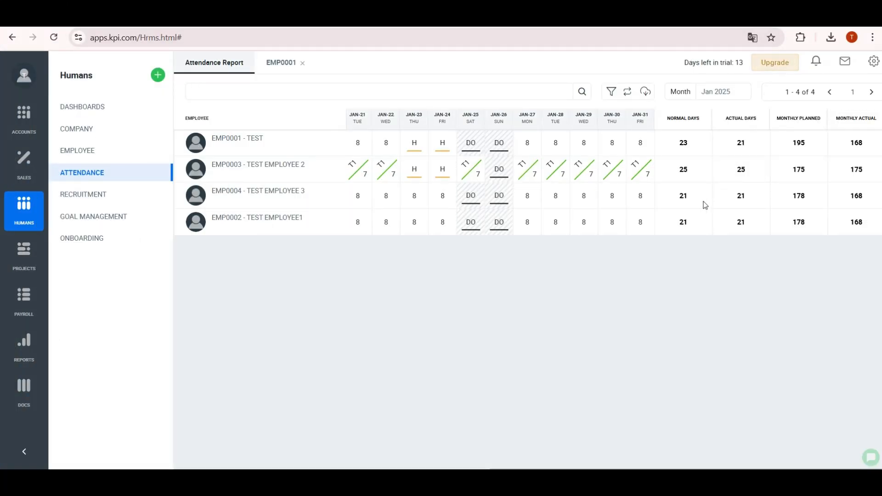
- Change the Annual leave reason's leave unit to Hourly
left_click(874, 61)
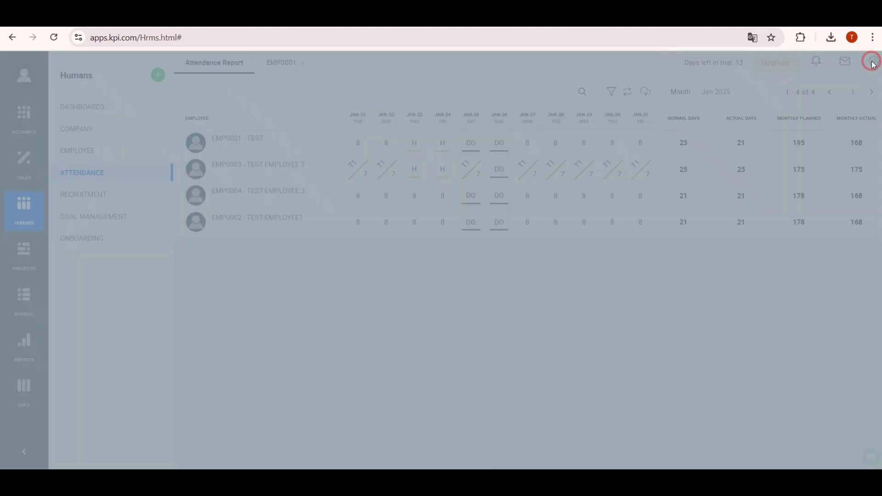
left_click(752, 213)
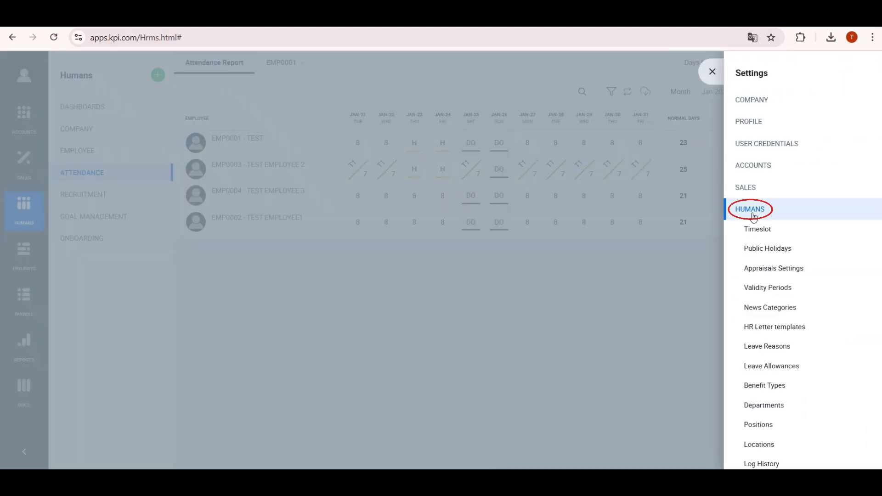
left_click(767, 346)
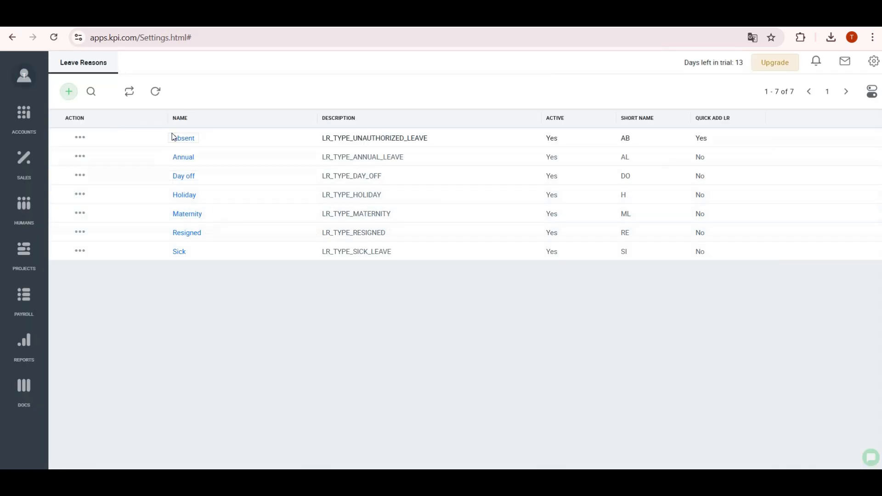
left_click(184, 158)
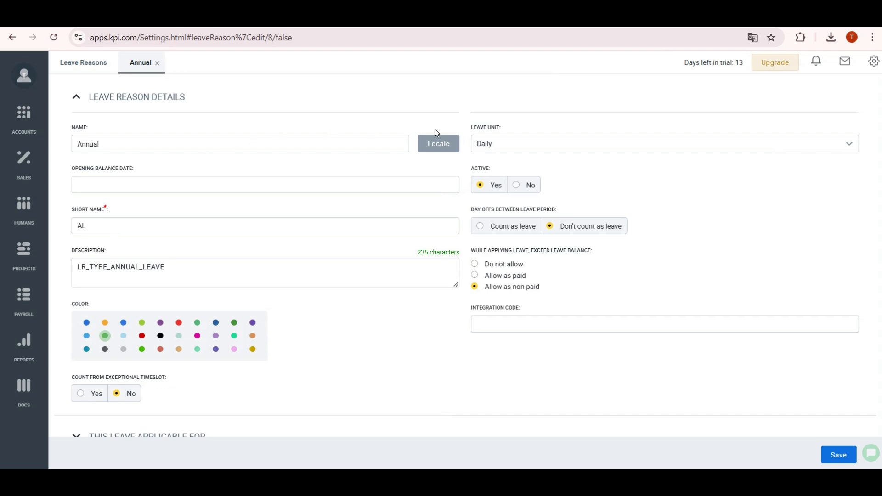
left_click(505, 145)
left_click(492, 166)
- Set the Annual leave entitlement's effective date to Jan 01, 2025, confirm, and save
scroll(150, 415, "down", 1)
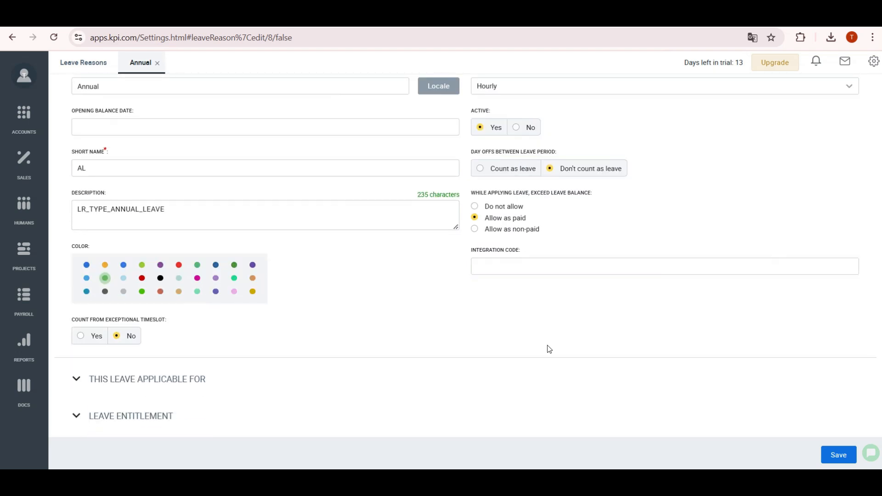
left_click(178, 378)
scroll(355, 289, "down", 3)
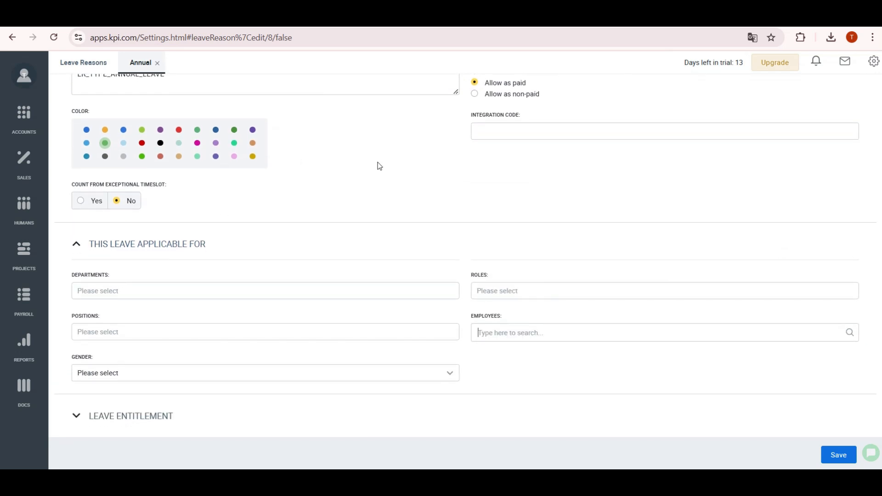
left_click(74, 417)
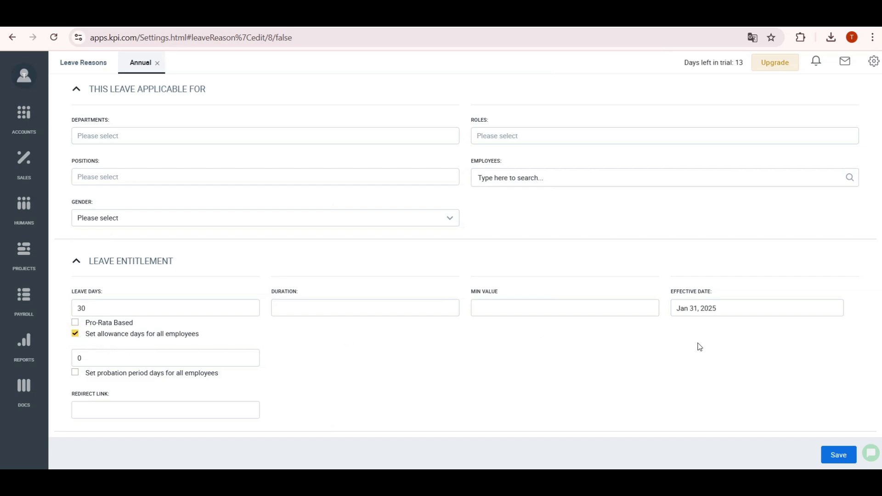
left_click(699, 308)
left_click(732, 178)
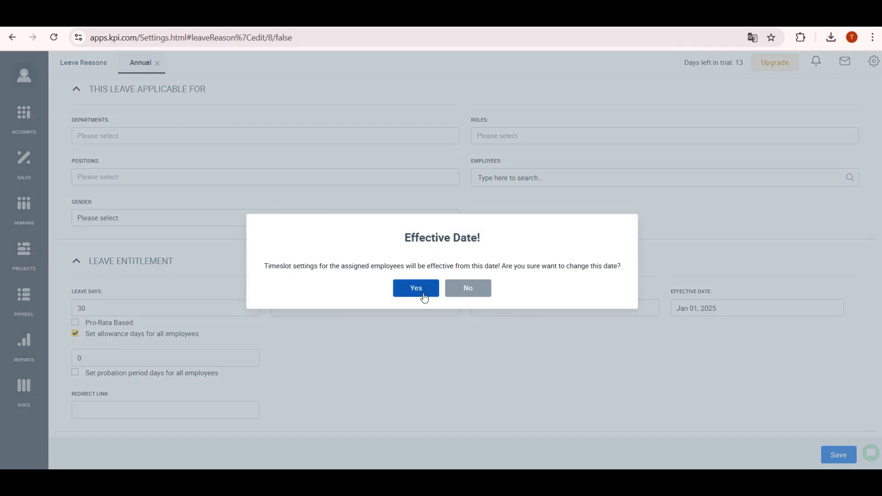
left_click(418, 290)
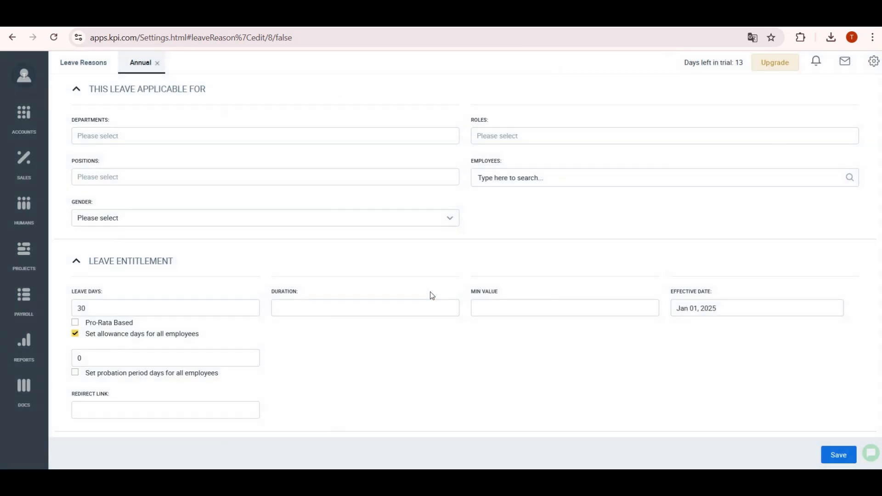
left_click(845, 457)
- Start a new leave reason named Test leave reason and fill its Locale translations
left_click(76, 91)
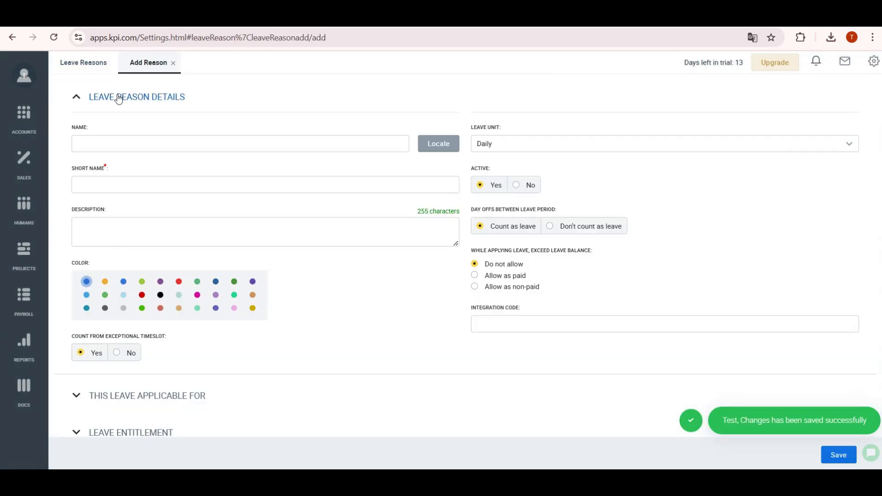
left_click(119, 140)
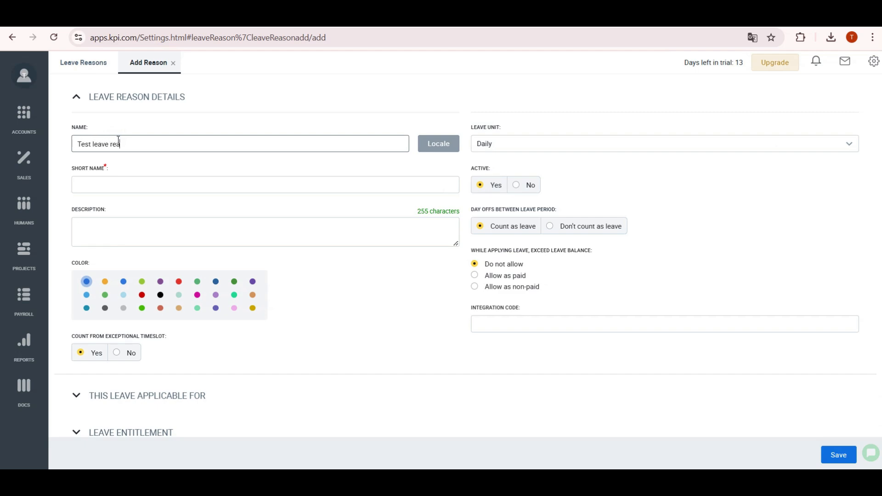
triple_click(197, 144)
left_click(439, 143)
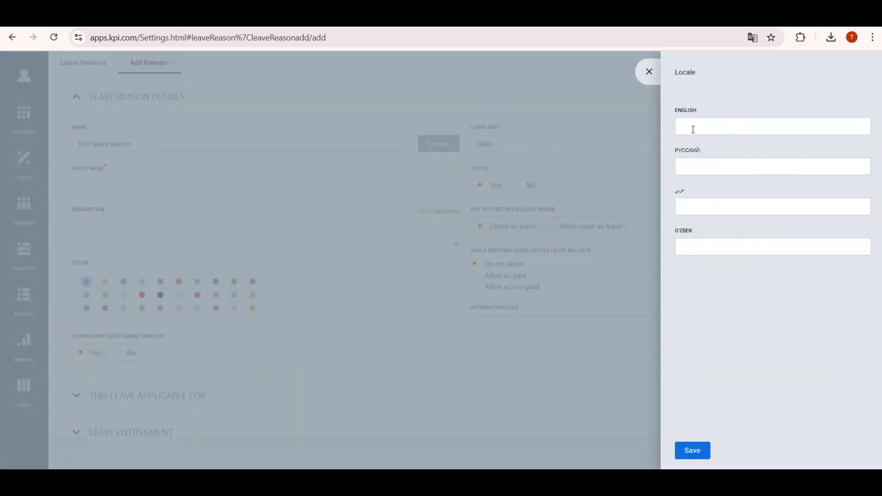
left_click(702, 208)
key("ctrl+v")
left_click(697, 252)
key("ctrl+v")
left_click(698, 448)
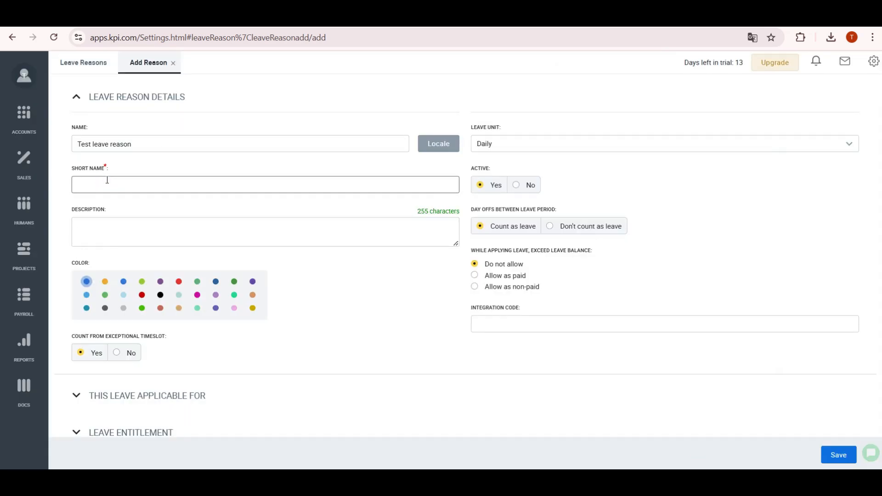
- Keep the leave unit Daily, allow exceeding balance as non-paid, and save the reason
left_click(496, 145)
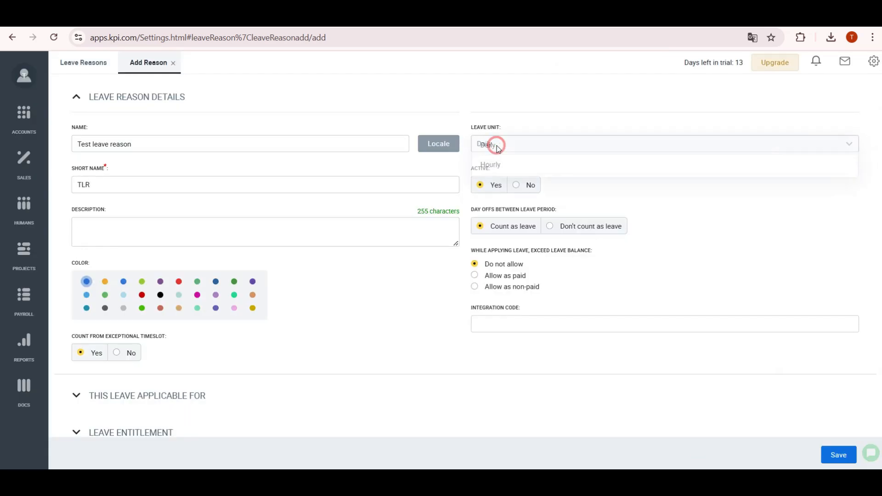
left_click(697, 231)
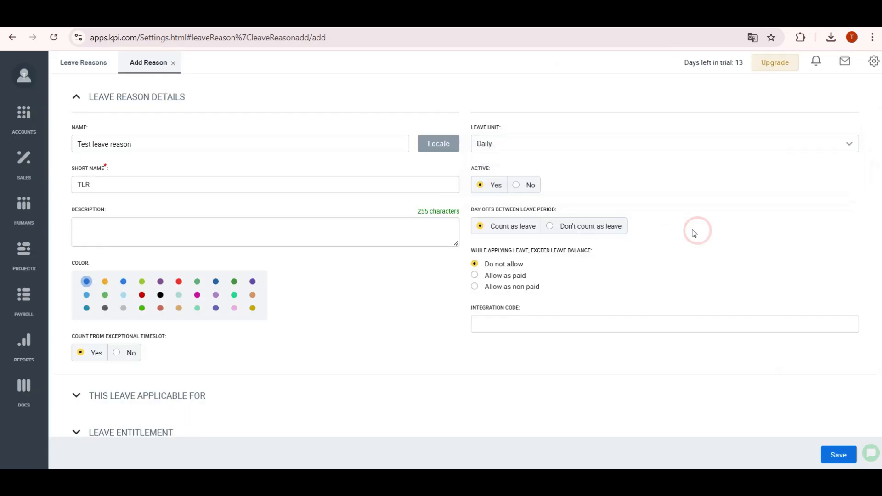
left_click(474, 286)
scroll(386, 312, "down", 1)
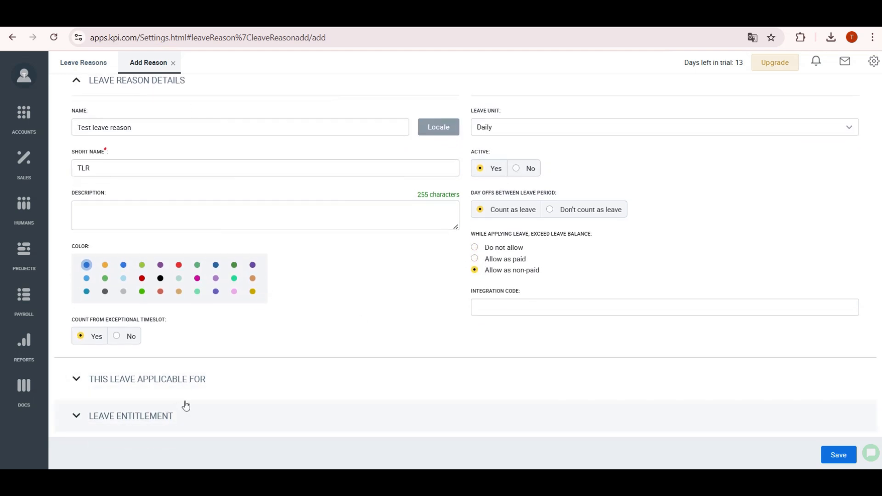
left_click(110, 415)
scroll(111, 383, "down", 2)
left_click(730, 370)
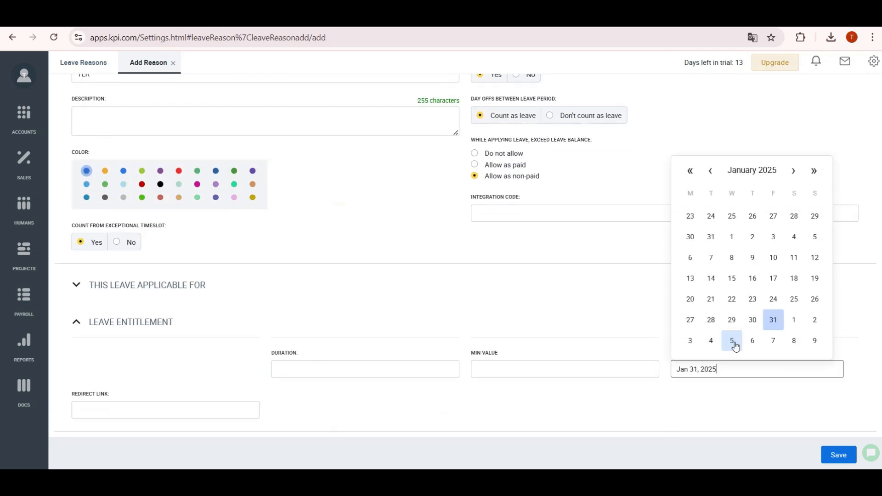
left_click(839, 454)
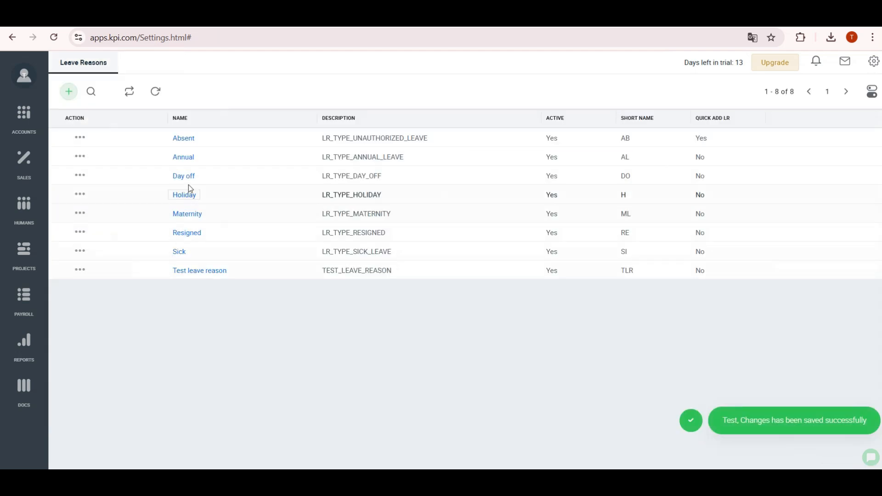
- Give Test leave reason 10 leave days for all employees and save
left_click(179, 273)
left_click(127, 416)
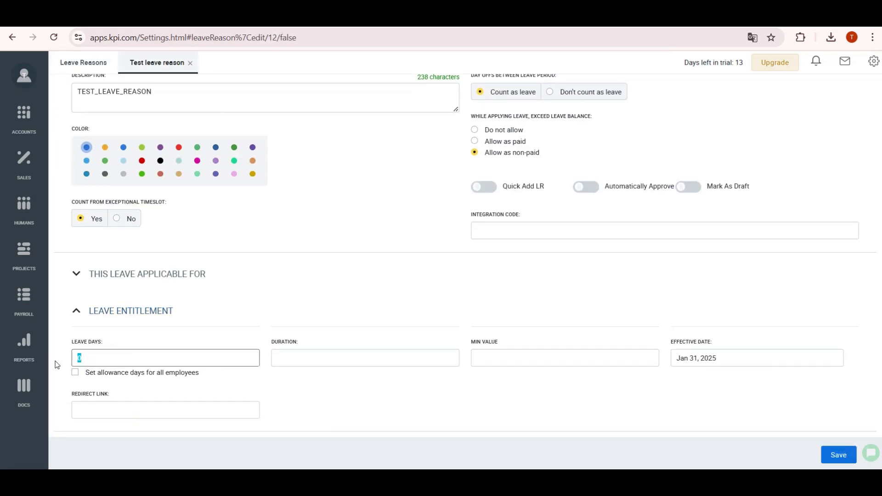
type("10")
left_click(75, 372)
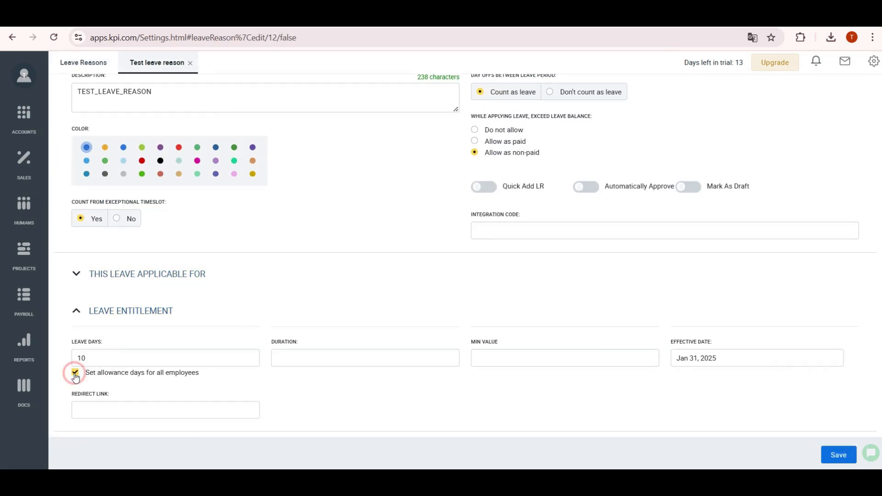
left_click(838, 455)
- Open Leave Allowances and reduce Test Employee1's Annual allowance
left_click(873, 61)
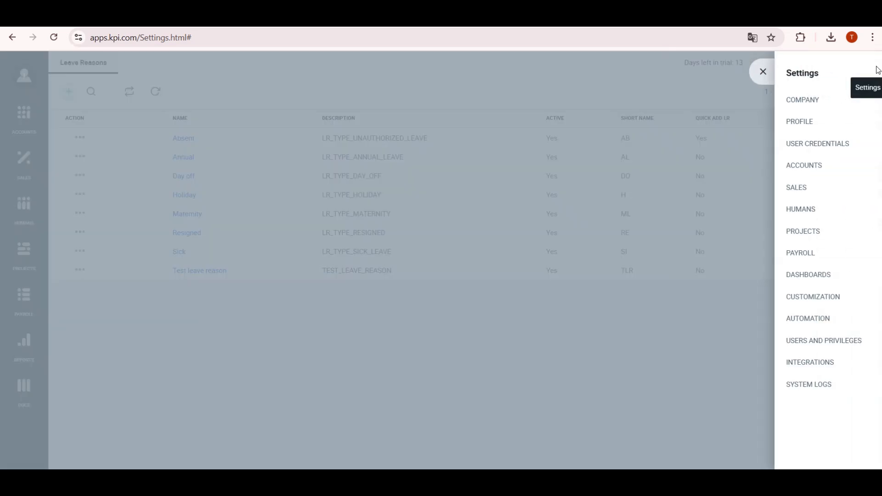
left_click(775, 212)
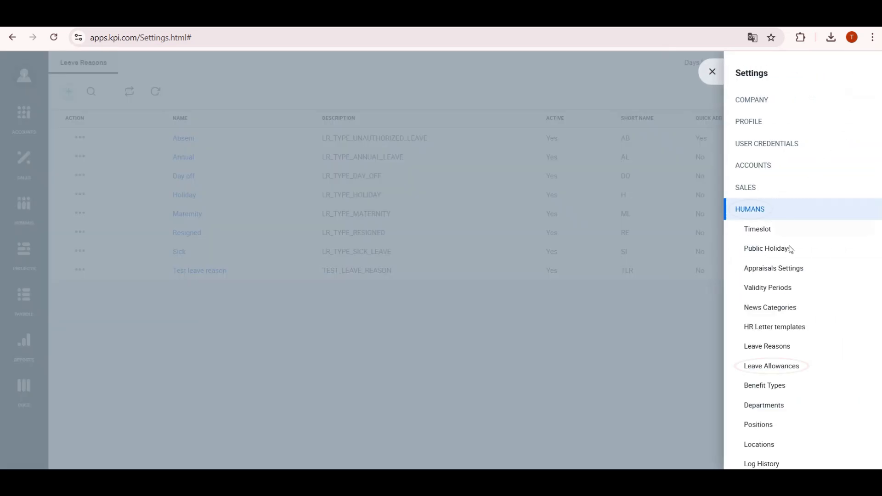
left_click(800, 366)
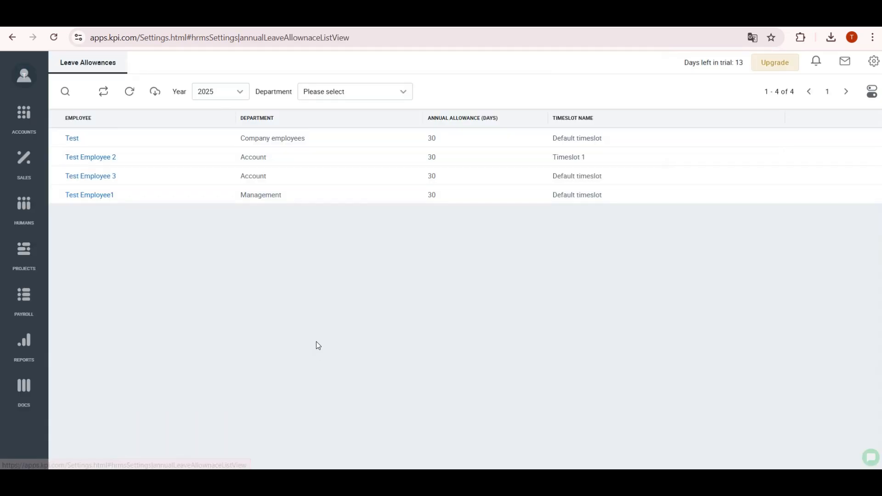
left_click(109, 197)
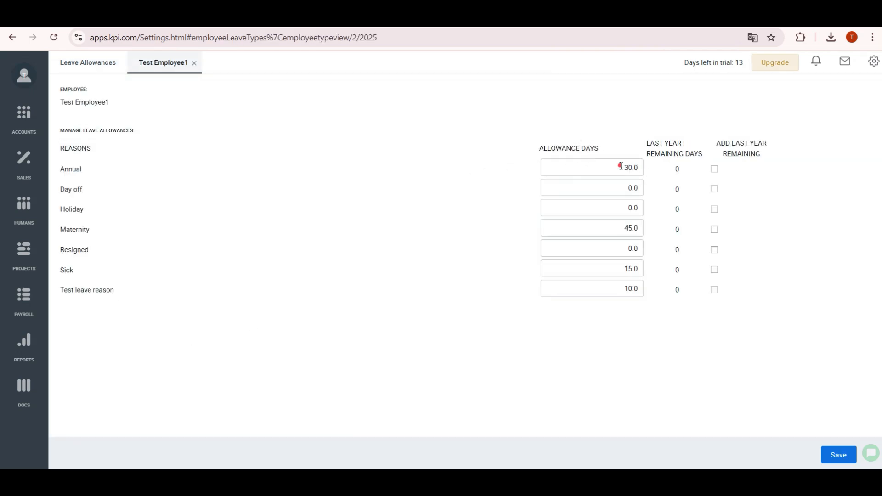
left_click_drag(621, 166, 641, 171)
left_click(838, 454)
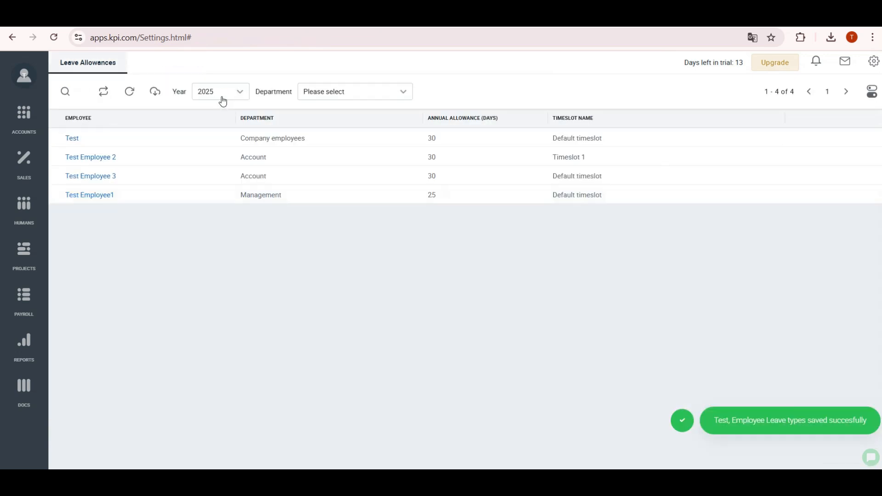
- Set Test Employee 2's 2024 Annual allowance to 5 days
left_click(221, 94)
left_click(215, 93)
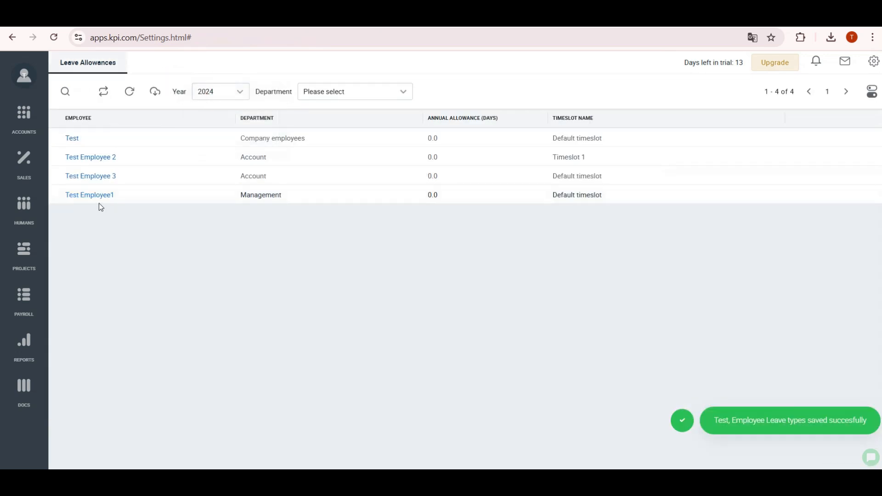
left_click(107, 157)
left_click(625, 292)
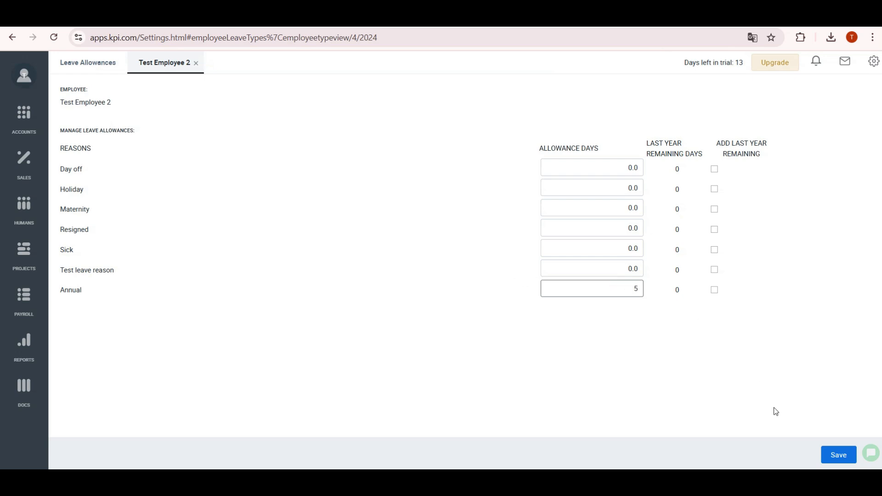
left_click(839, 455)
- Carry over Test Employee 2's remaining Annual days into their 2025 allowance
left_click(223, 94)
left_click(223, 120)
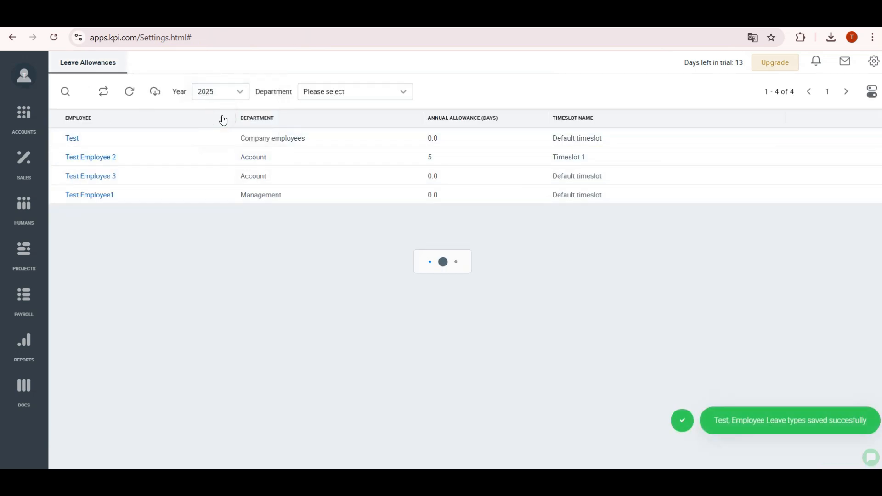
left_click(110, 158)
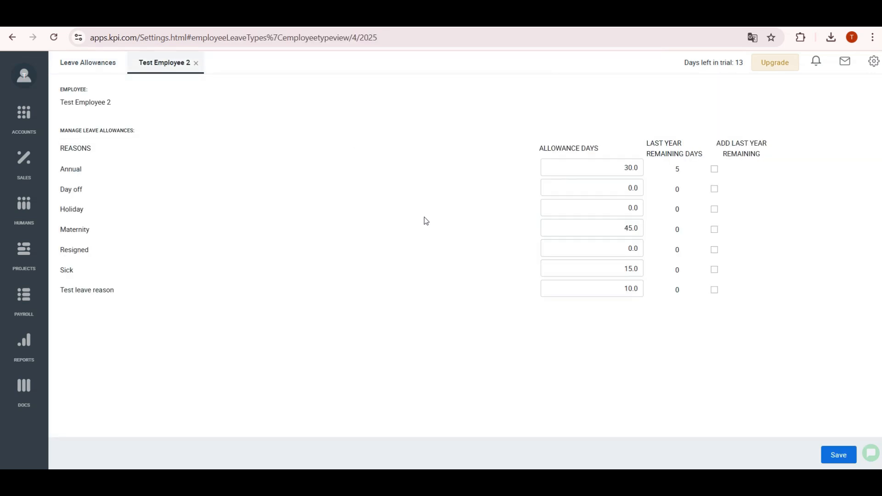
left_click(714, 169)
left_click(839, 455)
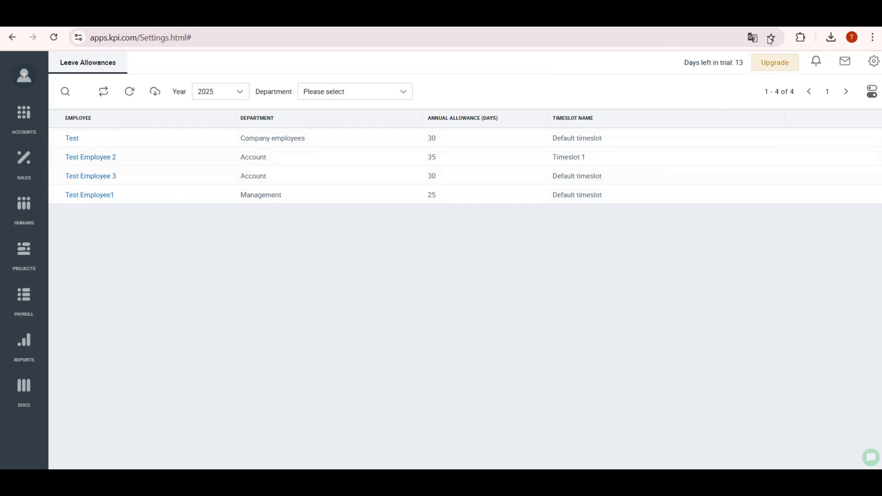
left_click(42, 225)
left_click(74, 426)
- Approve a Test leave reason request for Test Employee 2 on Jan 13, 2025 only
left_click(114, 234)
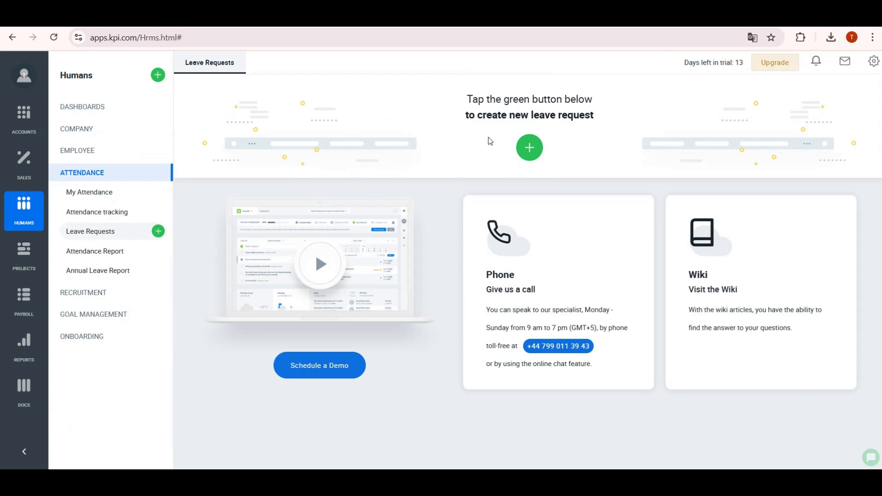
left_click(529, 148)
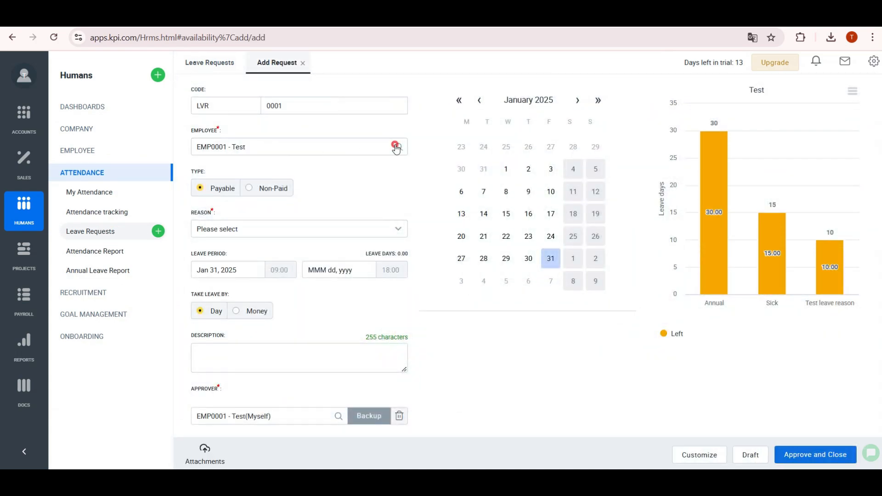
left_click(397, 148)
left_click(279, 210)
left_click(236, 229)
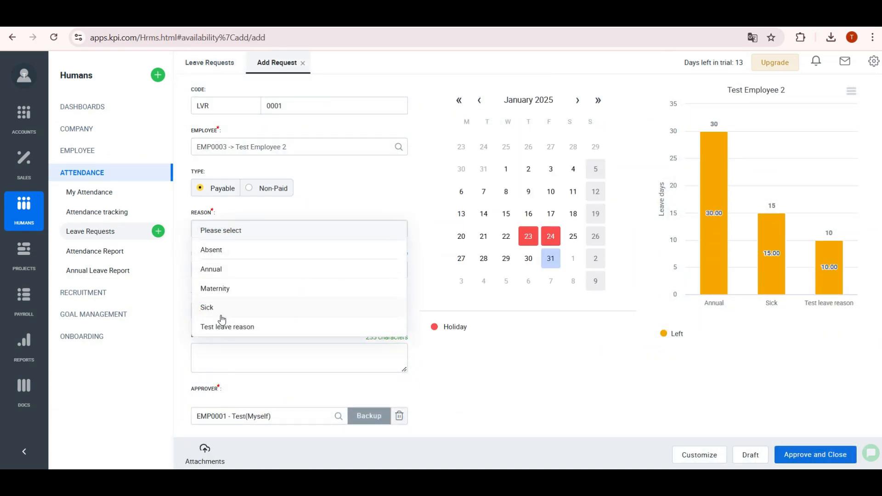
left_click(222, 327)
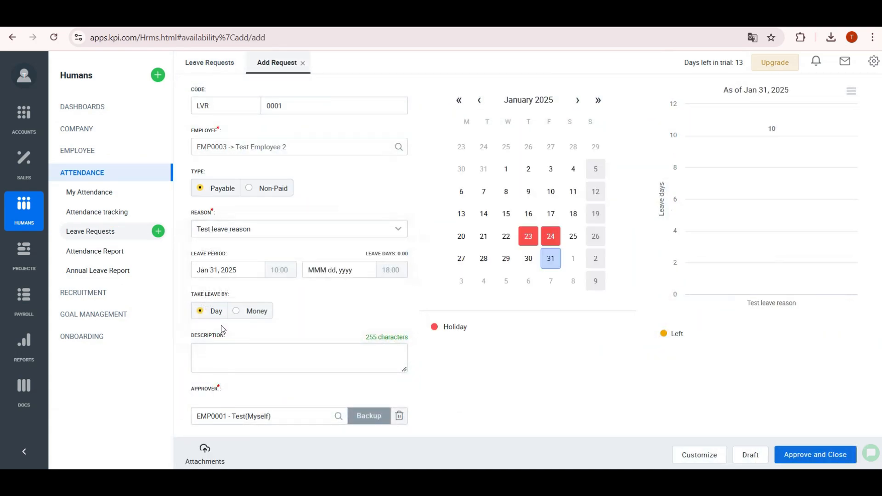
left_click(245, 275)
left_click(207, 388)
left_click(365, 271)
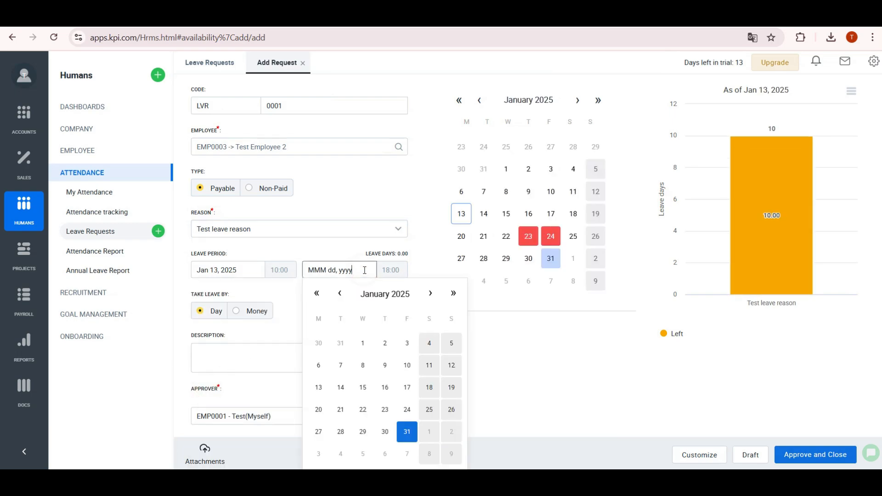
left_click(318, 387)
scroll(313, 315, "down", 1)
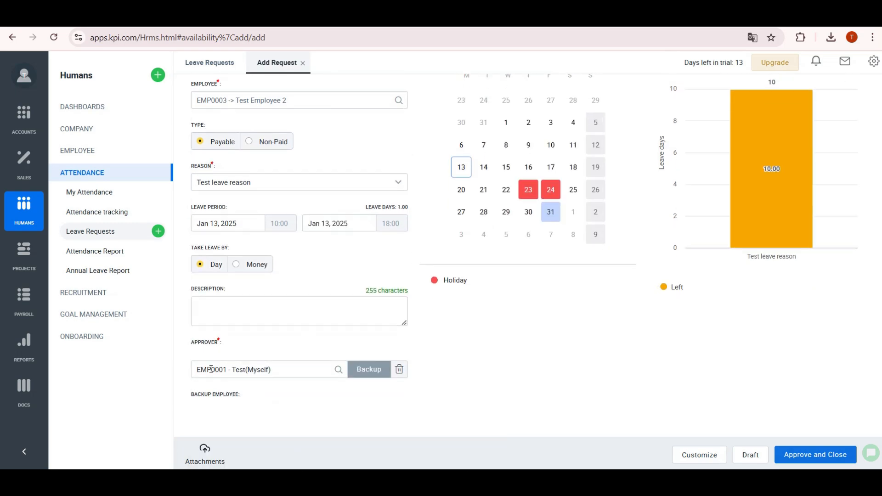
left_click(778, 457)
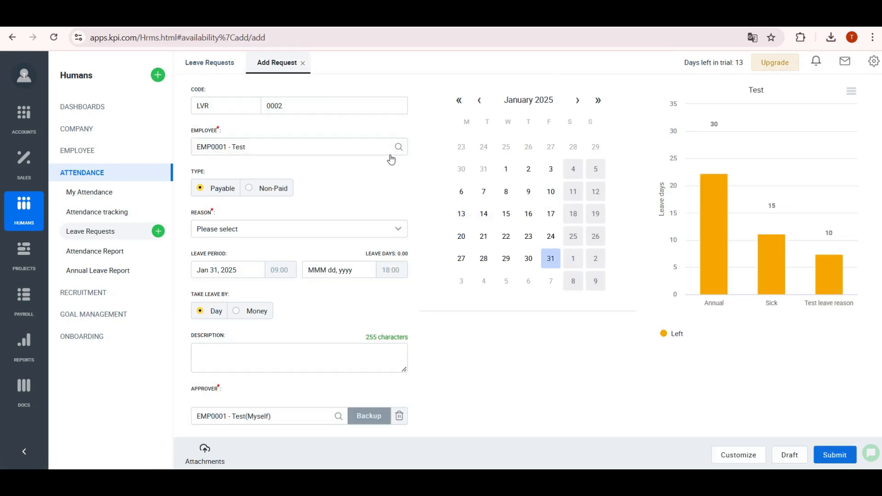
- Approve an Annual leave for Test Employee1 on Jan 06, 2025, ending at 14:00
left_click(388, 150)
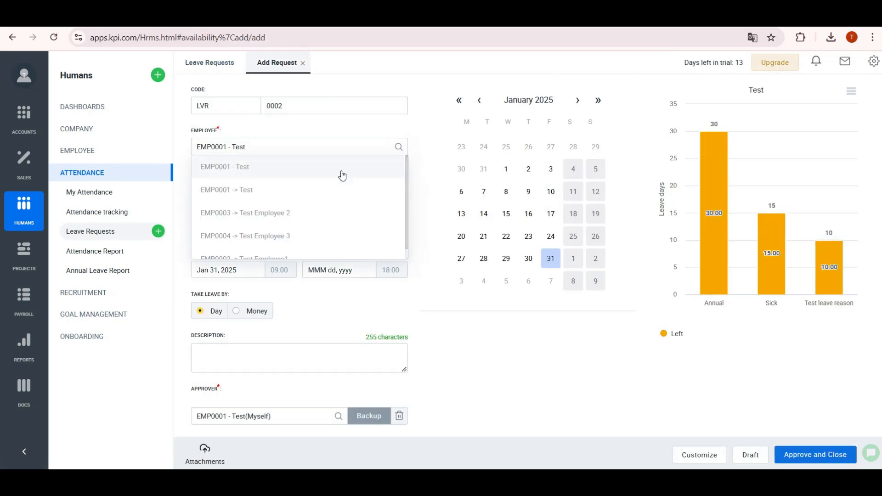
left_click(289, 245)
left_click(264, 229)
left_click(226, 268)
left_click(229, 270)
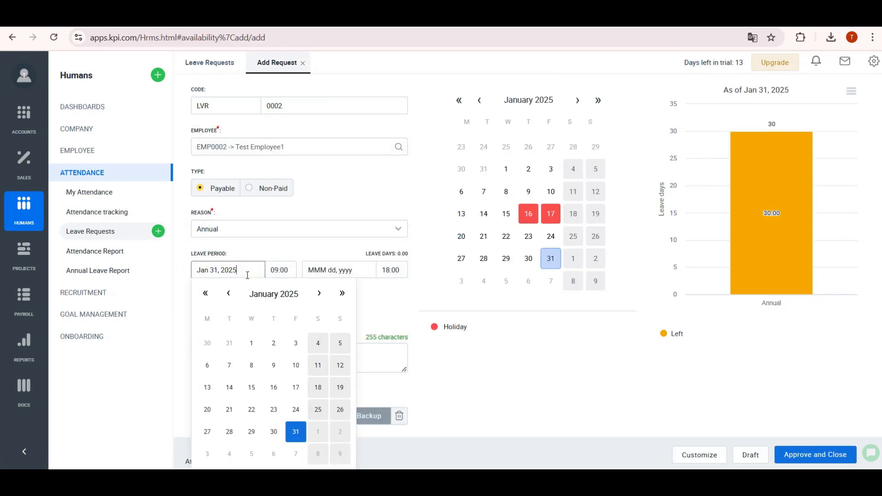
left_click(208, 365)
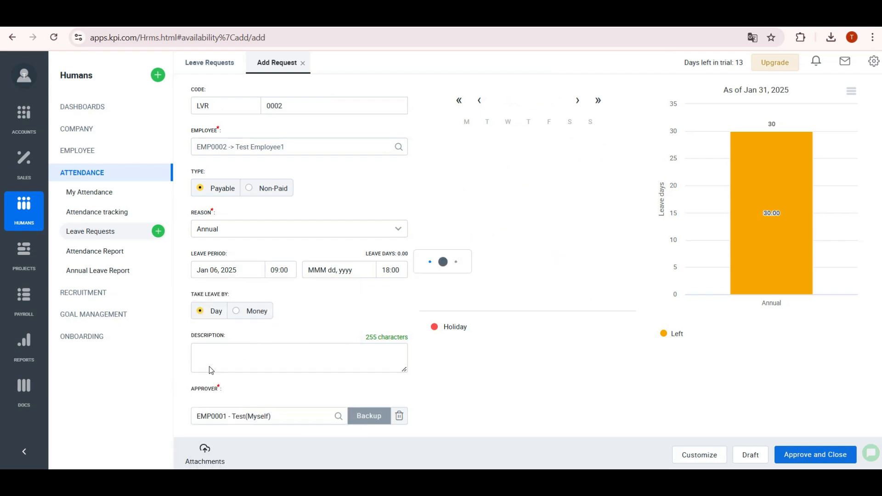
left_click(334, 269)
left_click(317, 364)
left_click(394, 273)
scroll(412, 322, "up", 5)
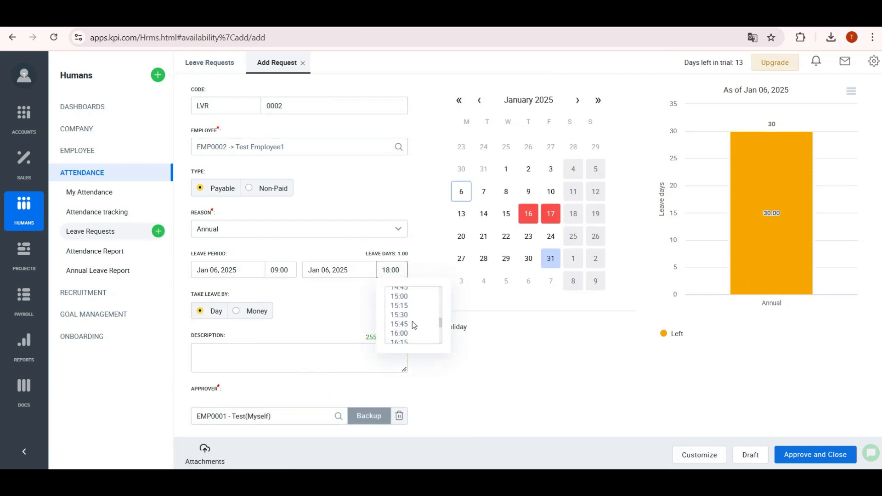
left_click(406, 318)
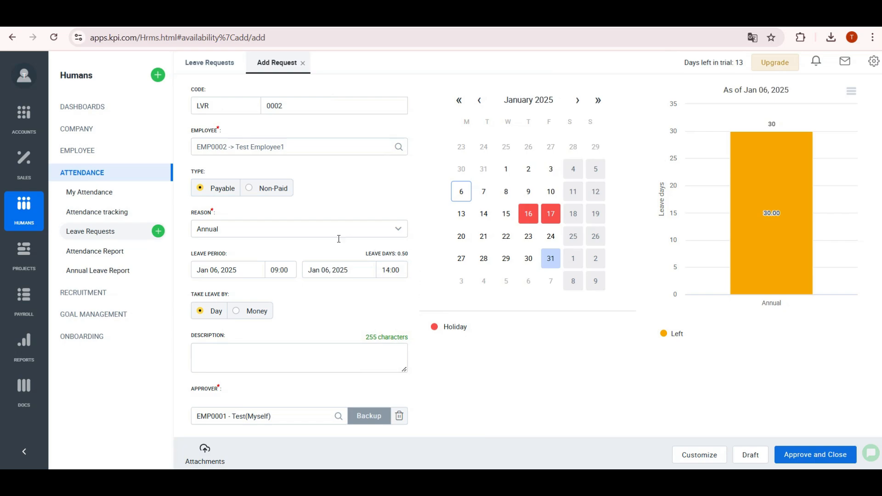
left_click(799, 455)
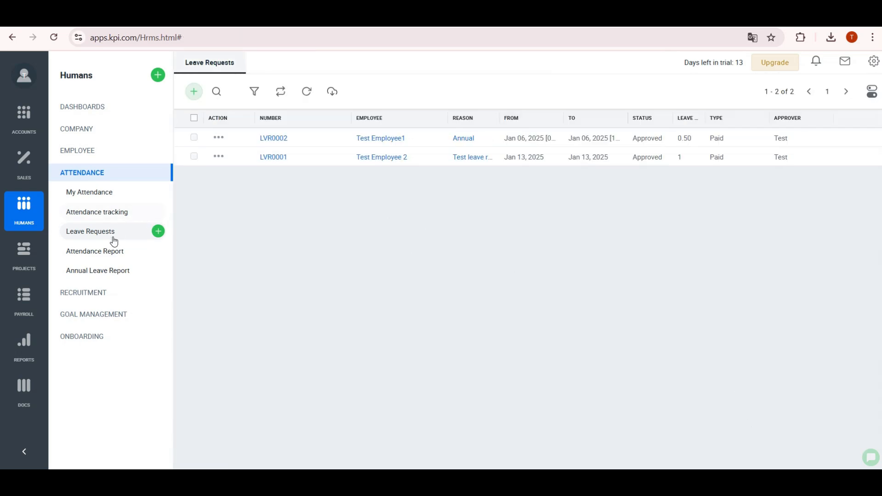
- Review the Attendance and Annual Leave reports and EMP0002's leave requests and balance
left_click(110, 257)
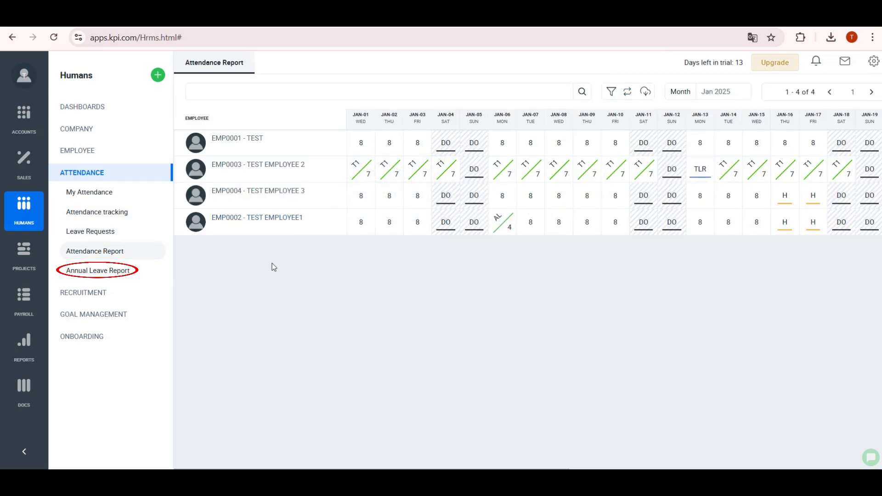
left_click(90, 272)
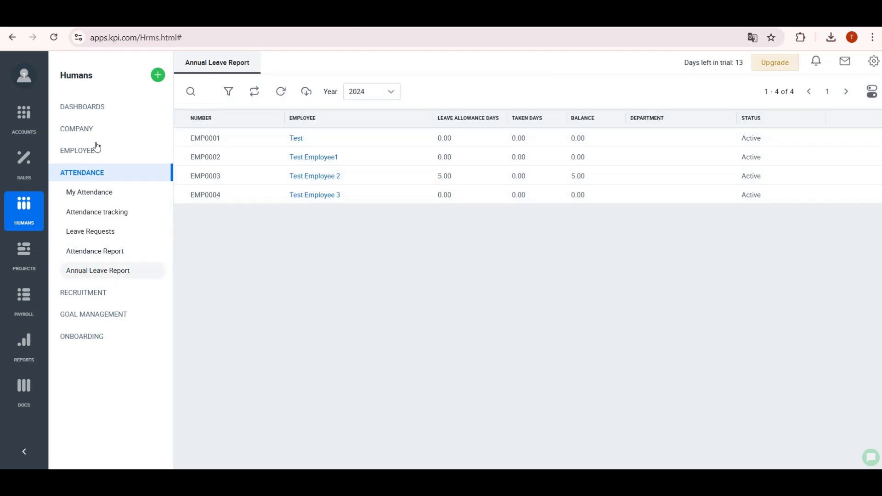
left_click(77, 131)
left_click(111, 150)
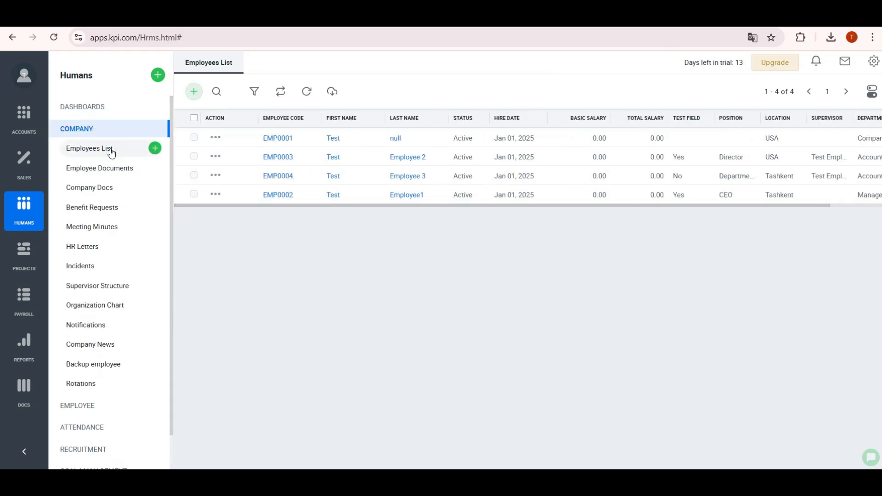
left_click(285, 192)
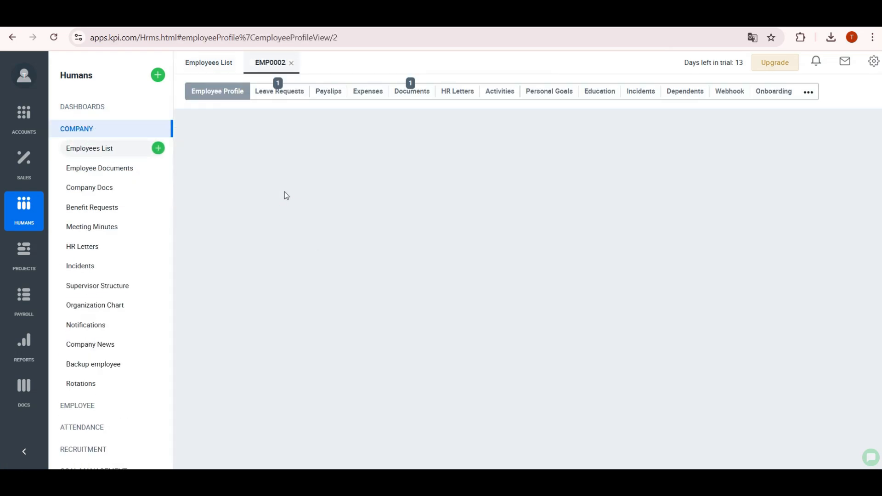
left_click(292, 91)
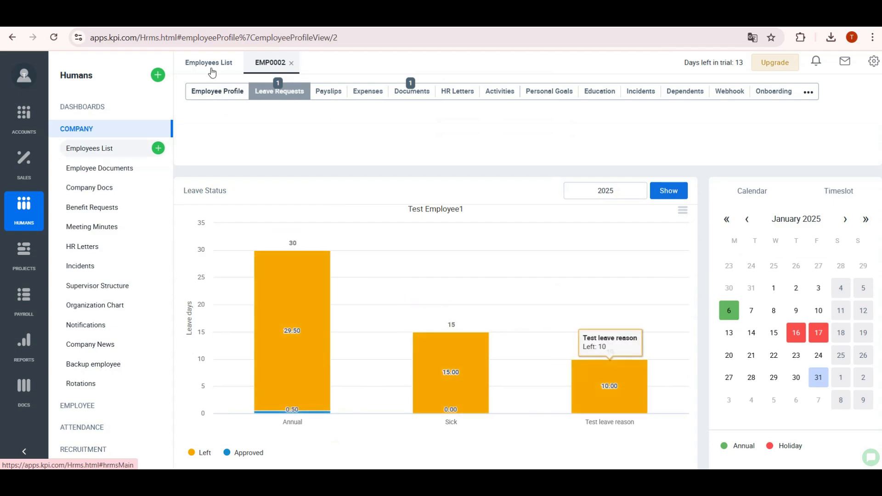
- Check EMP0003's leave requests and balance, then view the Benefit Requests list
left_click(208, 62)
left_click(278, 157)
left_click(279, 91)
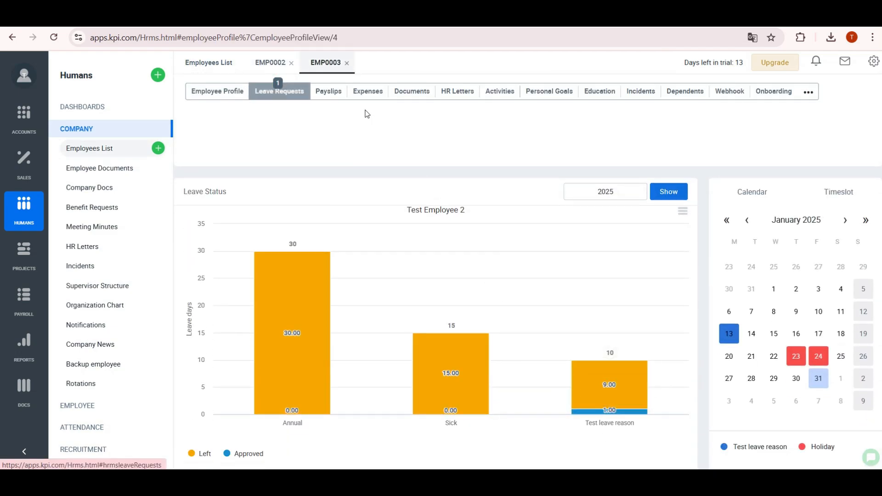
left_click(91, 206)
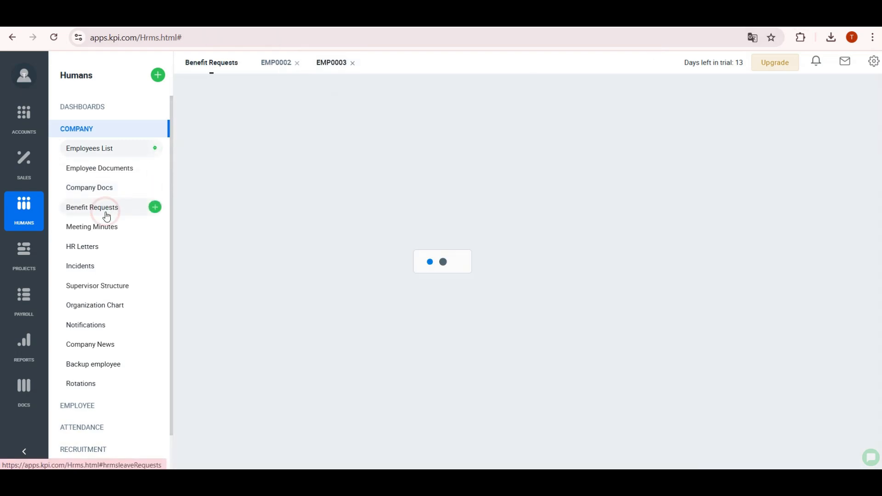
- Go to the Approval Process page under Settings > Automation
left_click(874, 63)
left_click(794, 210)
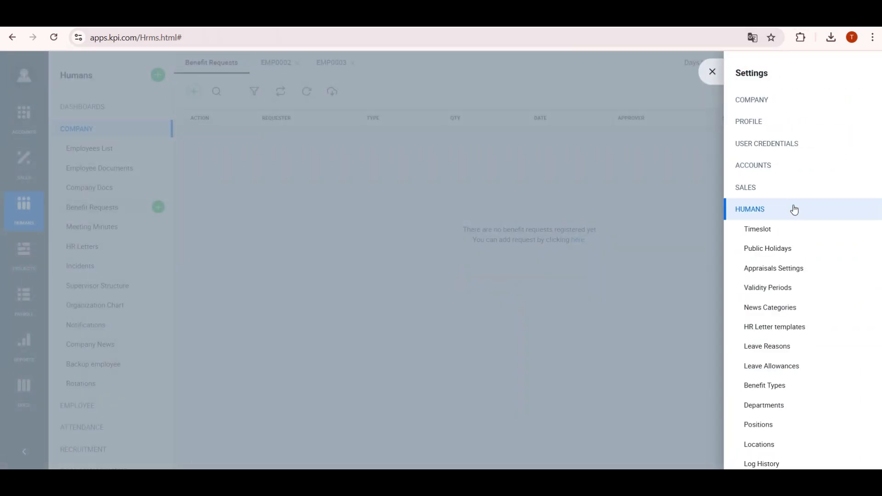
scroll(815, 360, "down", 1)
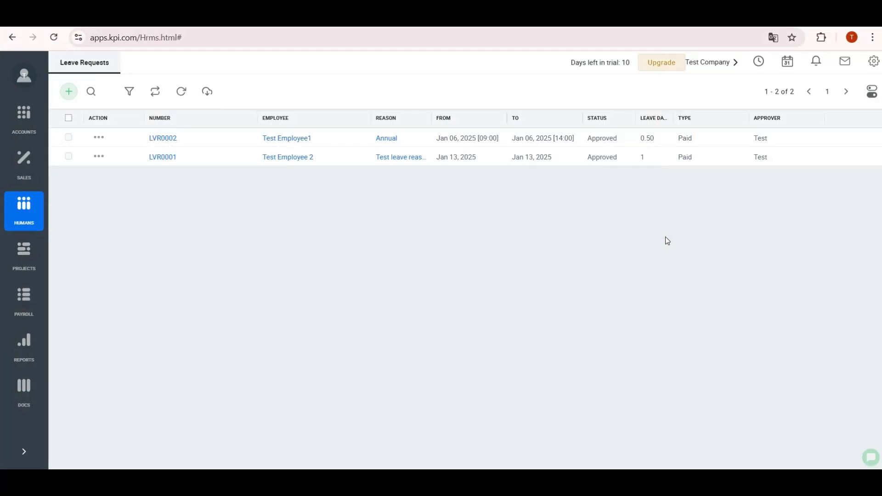
left_click(875, 67)
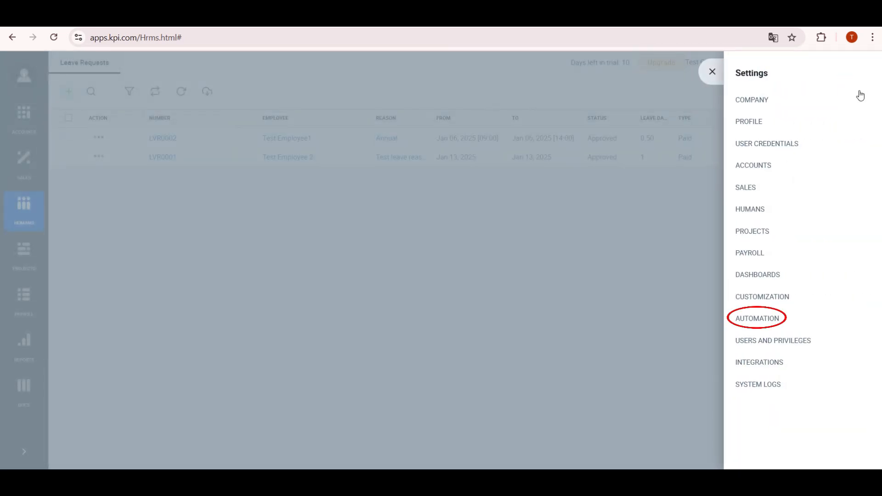
left_click(756, 318)
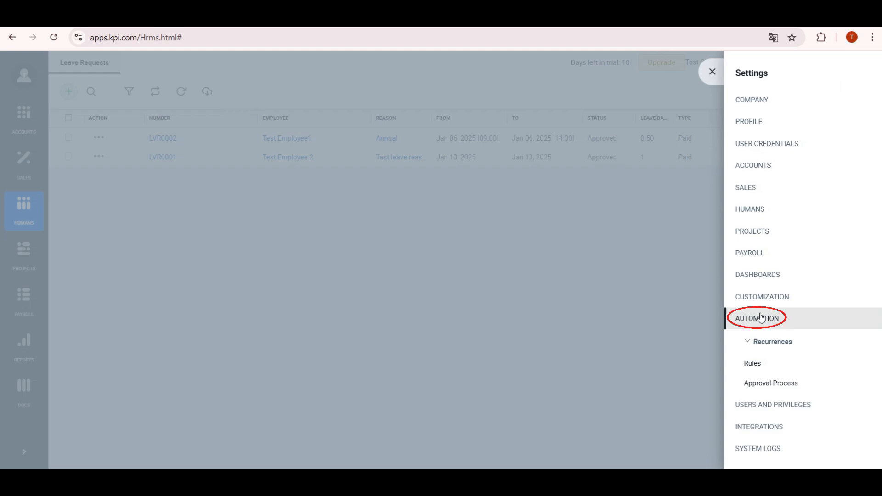
left_click(746, 385)
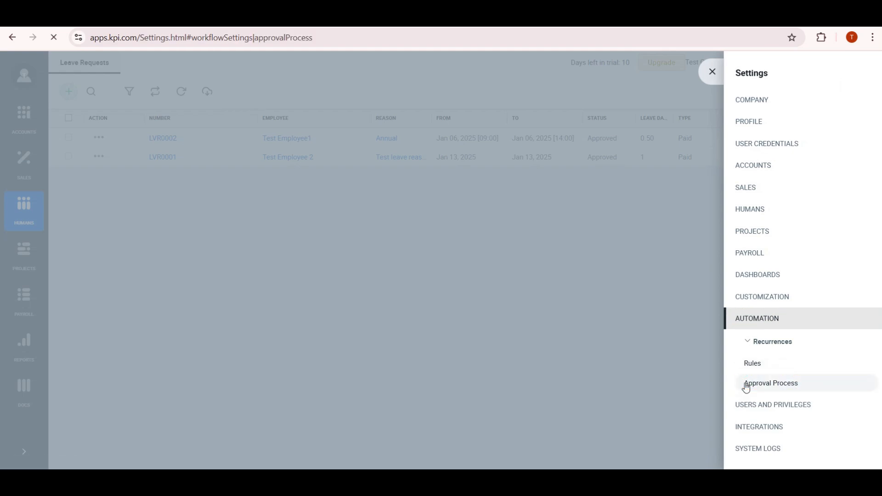
- Compare app workflows such as Rotation, ending on Leave Request's Director/Administrator/HR Manager step
left_click(145, 120)
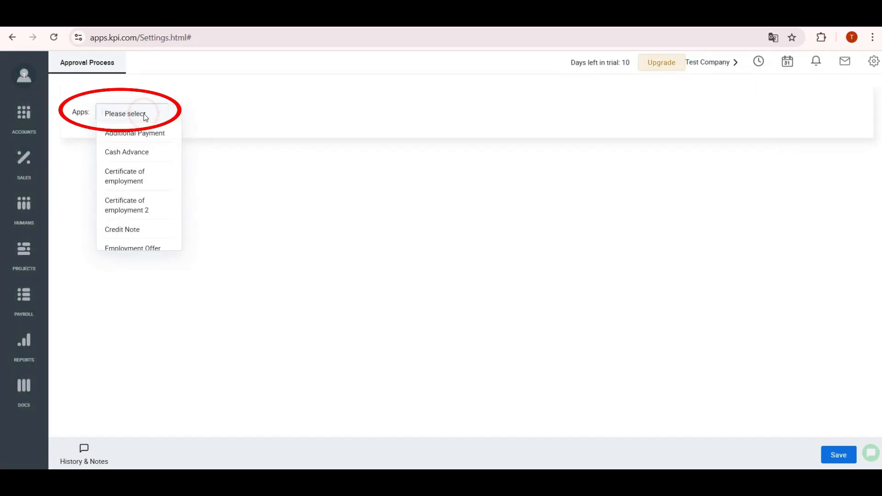
scroll(142, 181, "down", 3)
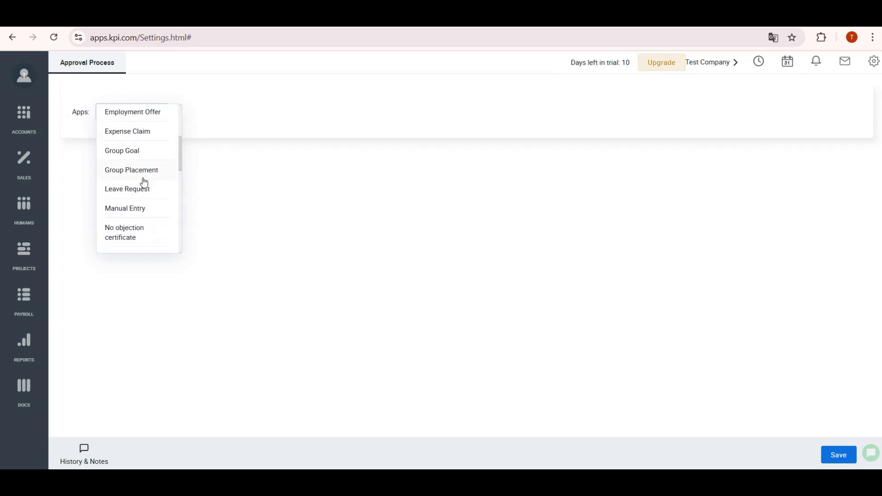
left_click(146, 195)
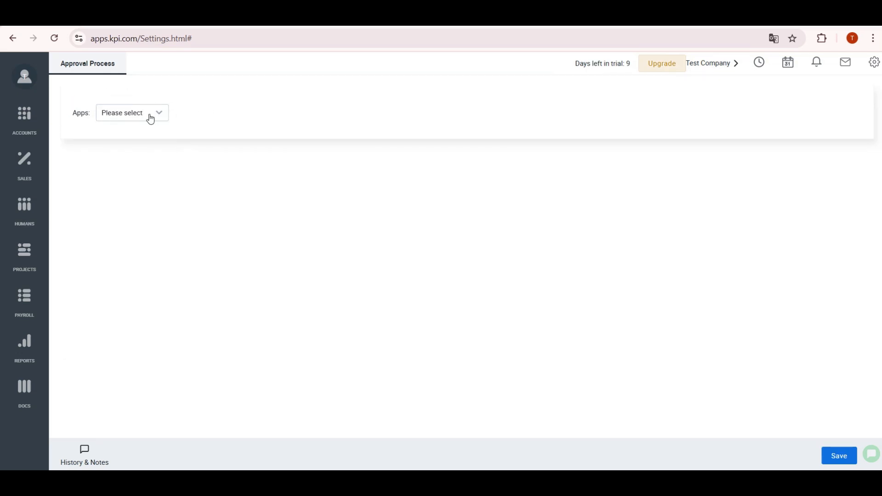
left_click(151, 119)
scroll(144, 195, "down", 6)
left_click(144, 198)
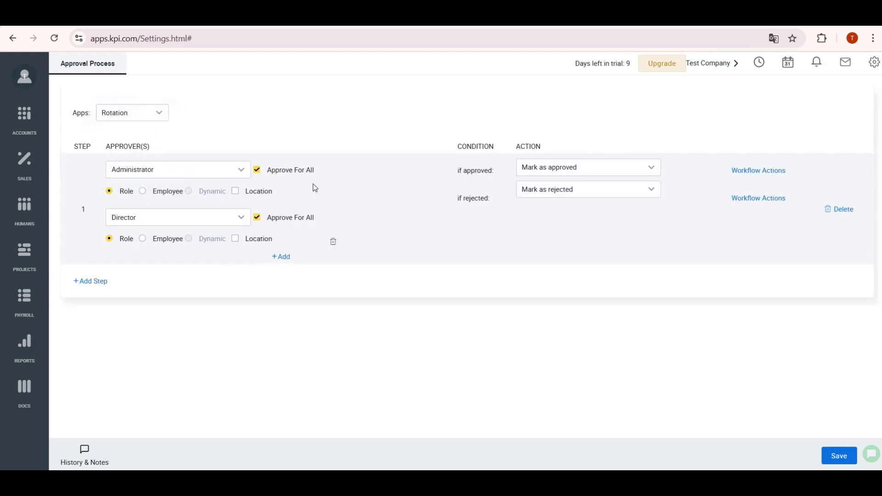
left_click(161, 121)
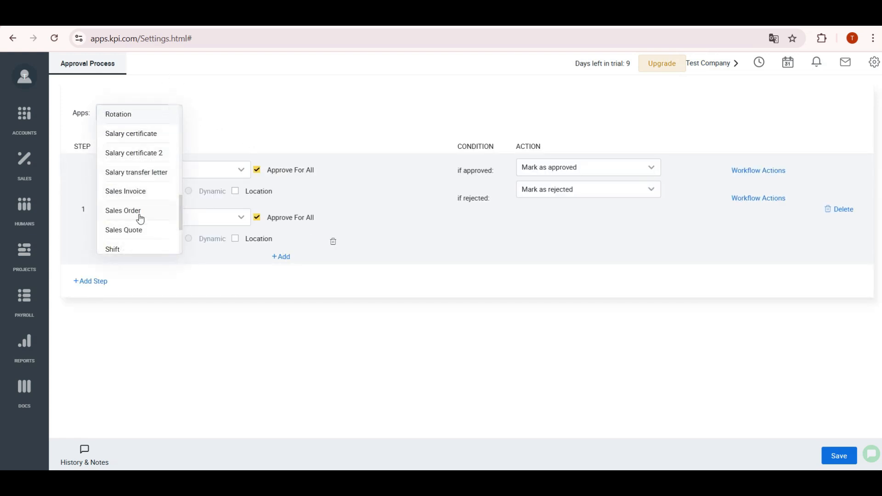
left_click(139, 193)
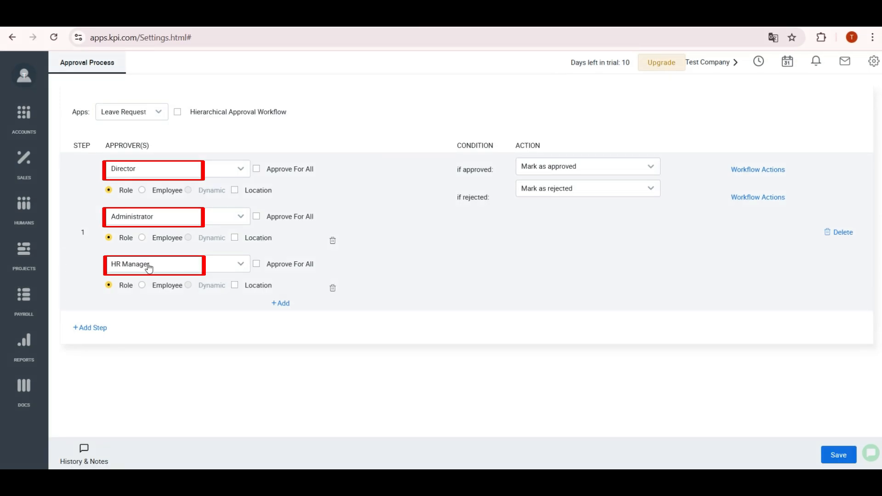
- Make step 1's approver an individual employee and add step 2 with a Director approver
left_click(151, 173)
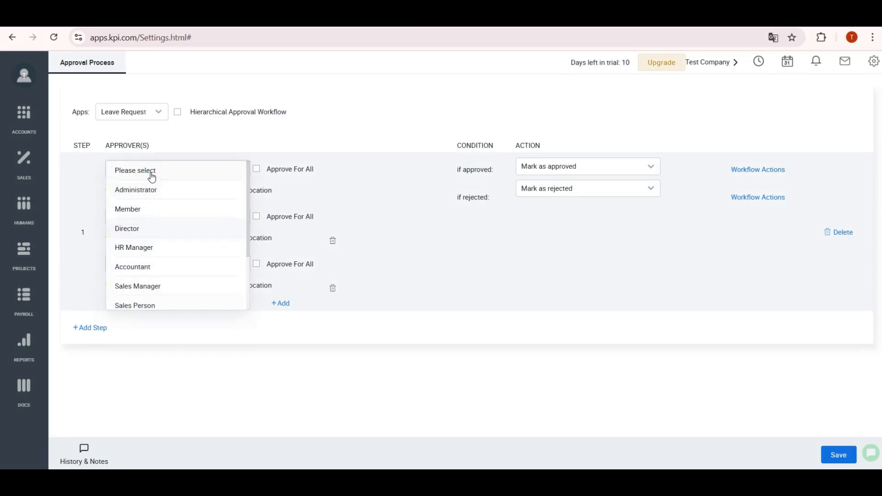
left_click(230, 154)
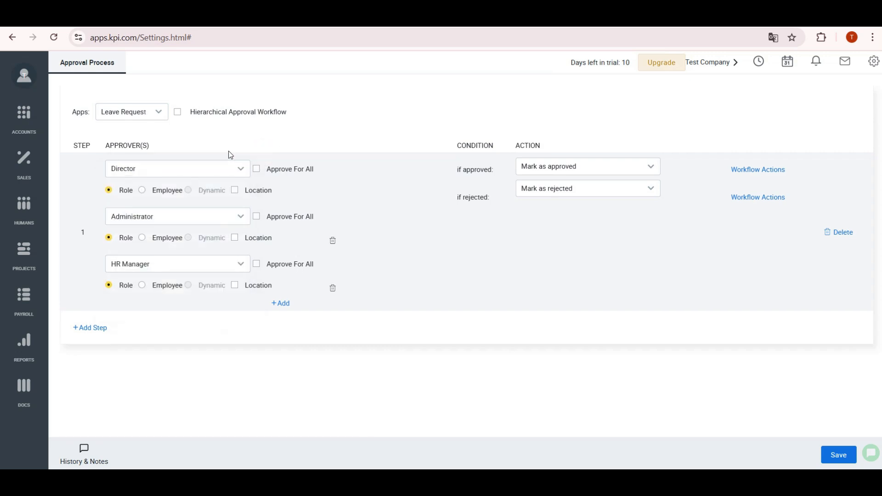
left_click(143, 191)
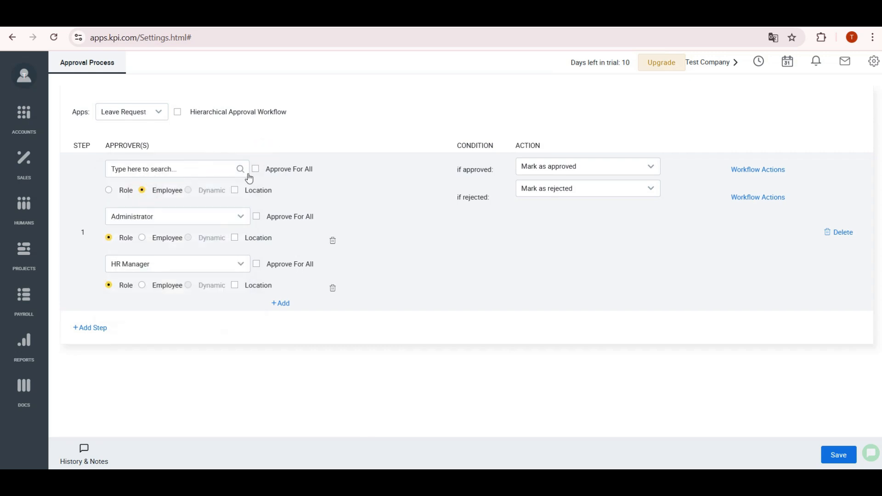
left_click(197, 214)
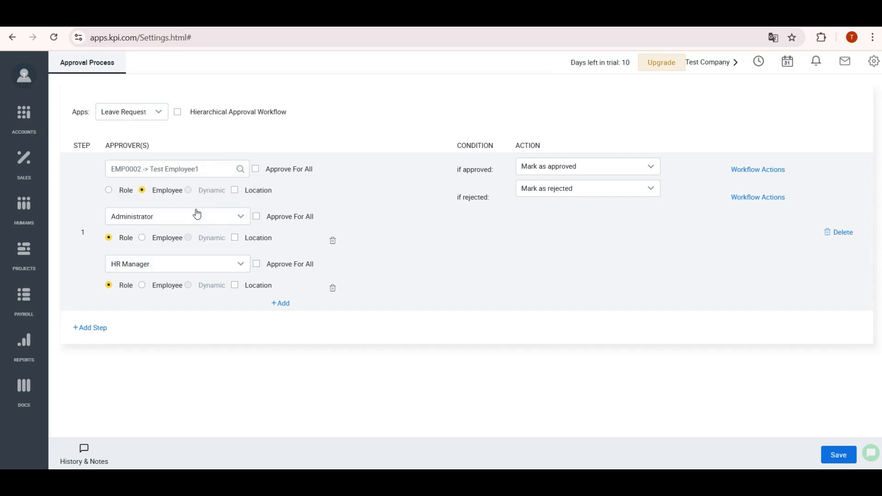
left_click(97, 329)
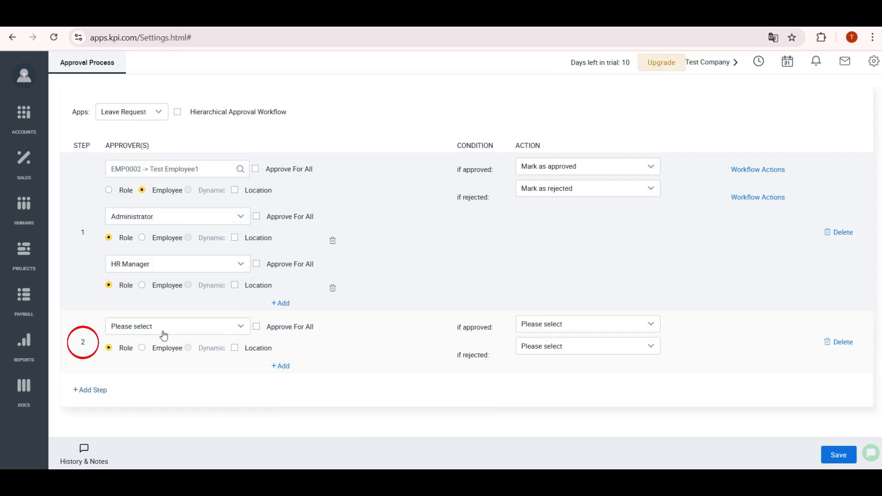
left_click(234, 329)
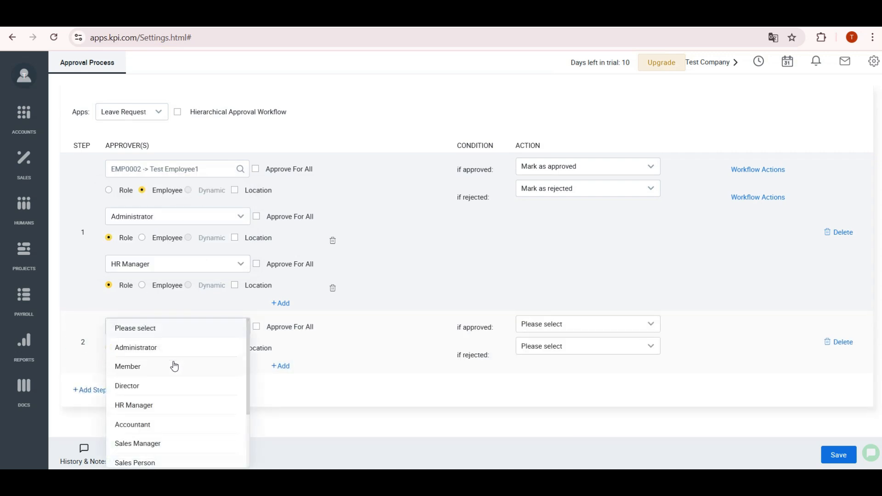
left_click(163, 387)
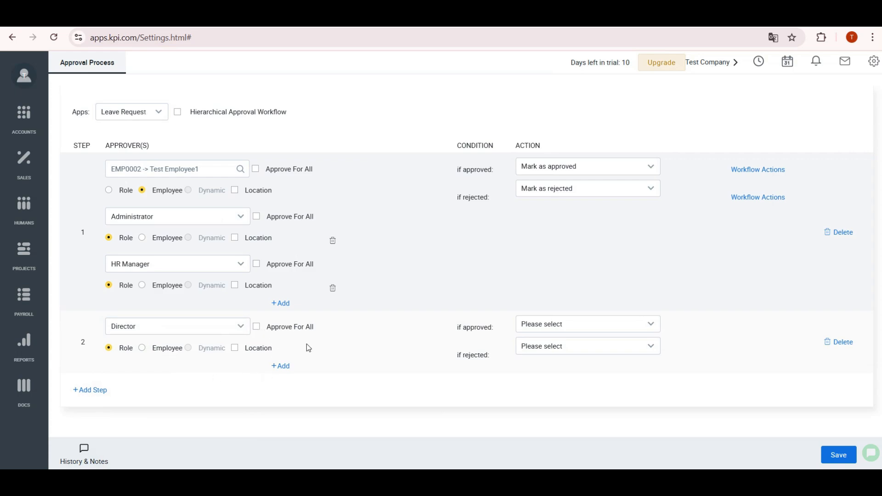
- Set step 1 to Send to Next Approver, step 2 to Mark as approved/rejected, and save
left_click(603, 172)
left_click(585, 188)
left_click(566, 324)
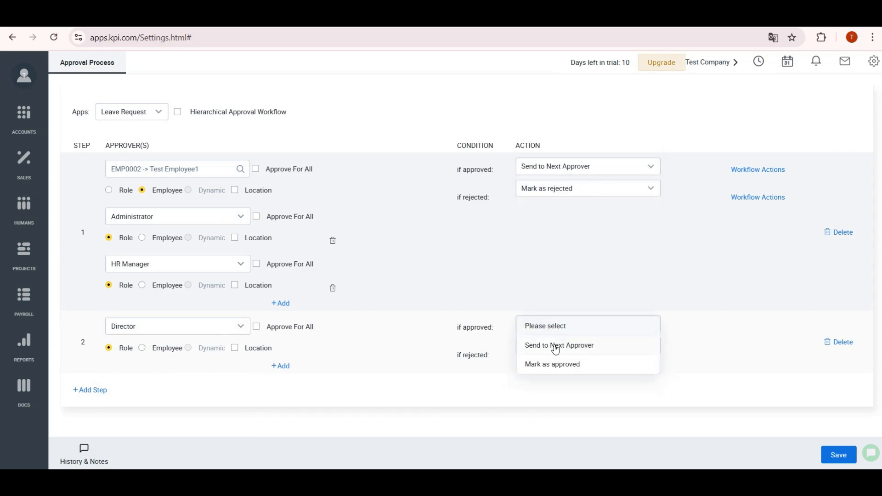
left_click(552, 363)
left_click(550, 356)
left_click(551, 388)
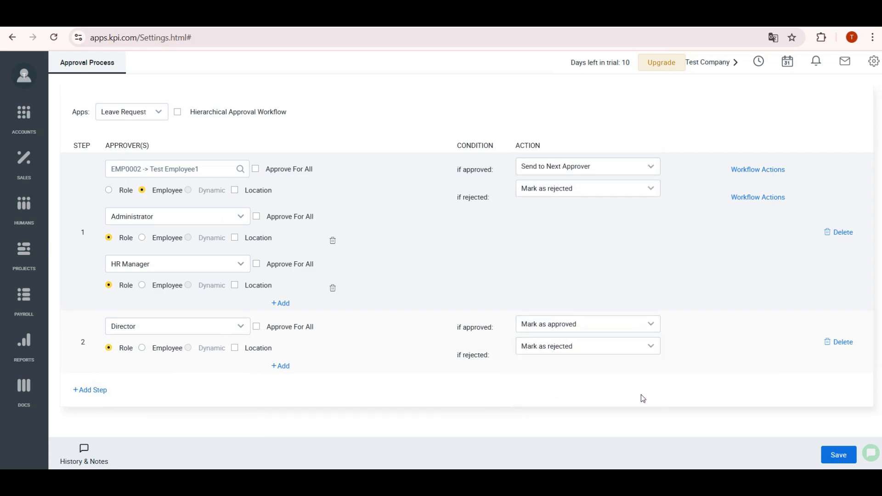
left_click(838, 456)
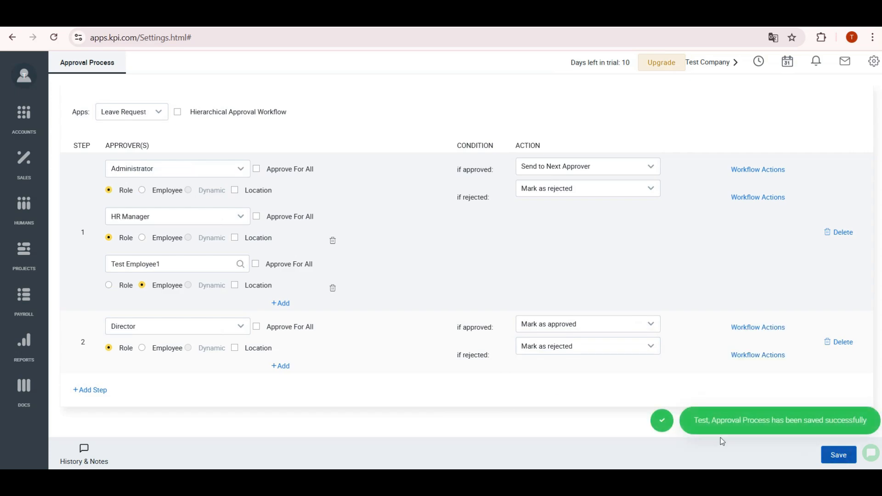
left_click(26, 216)
- Fill a new leave request for the employee: reason Annual, dated Feb 03, 2025
left_click(104, 232)
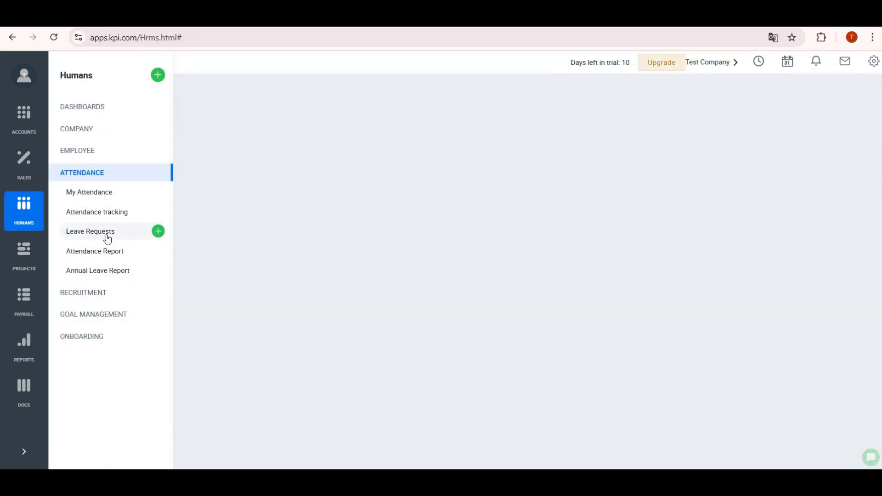
left_click(72, 92)
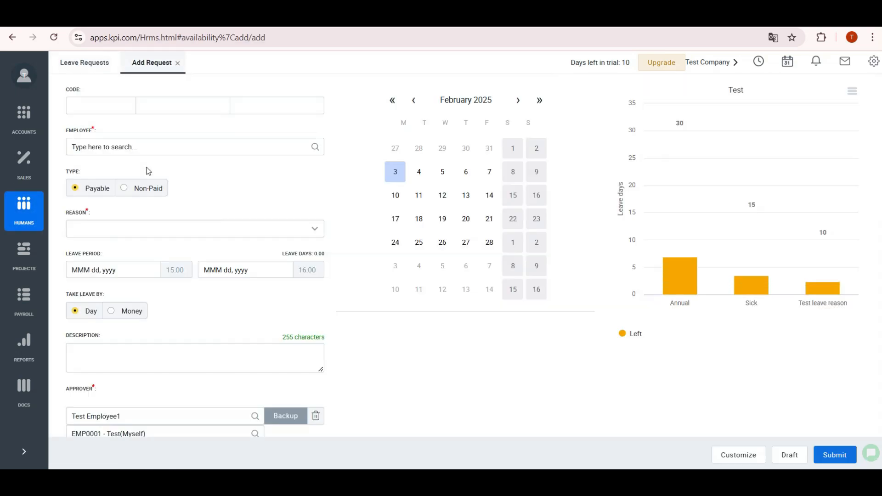
left_click(296, 148)
left_click(195, 192)
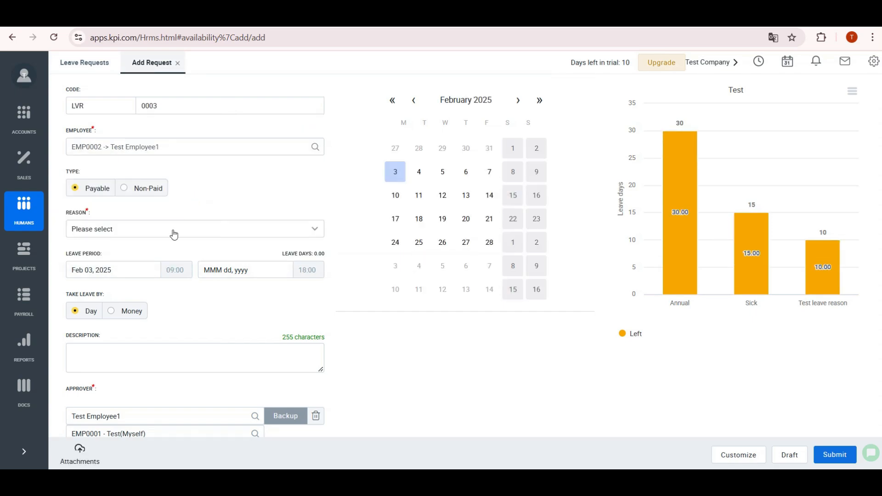
left_click(234, 232)
left_click(156, 270)
left_click(233, 270)
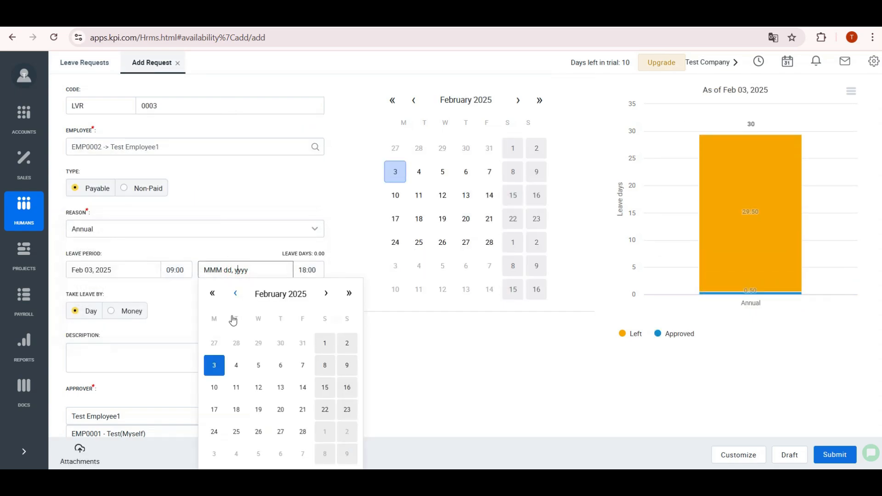
left_click(220, 365)
- Review the two approver names unchanged and submit the leave request
scroll(197, 337, "down", 1)
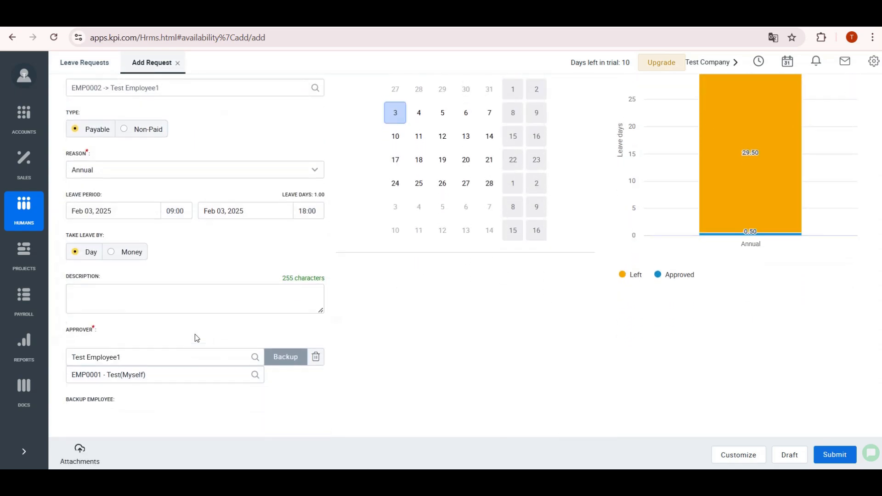
left_click(154, 354)
left_click(255, 353)
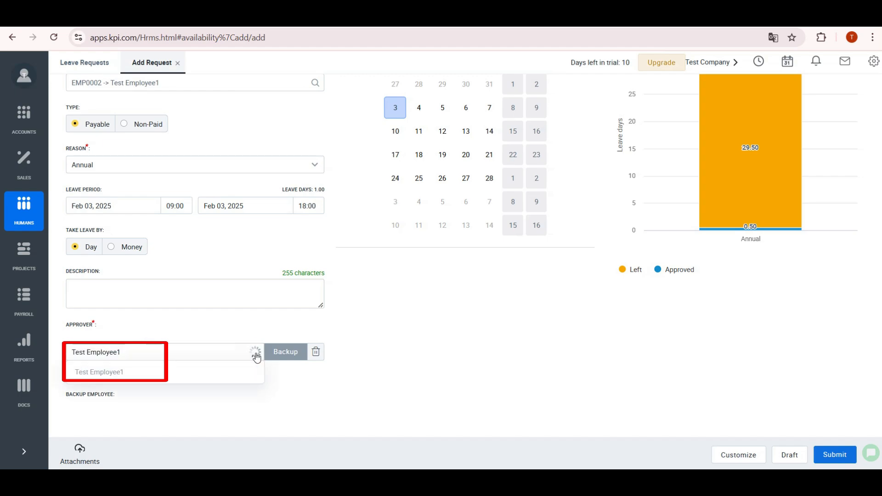
left_click(166, 423)
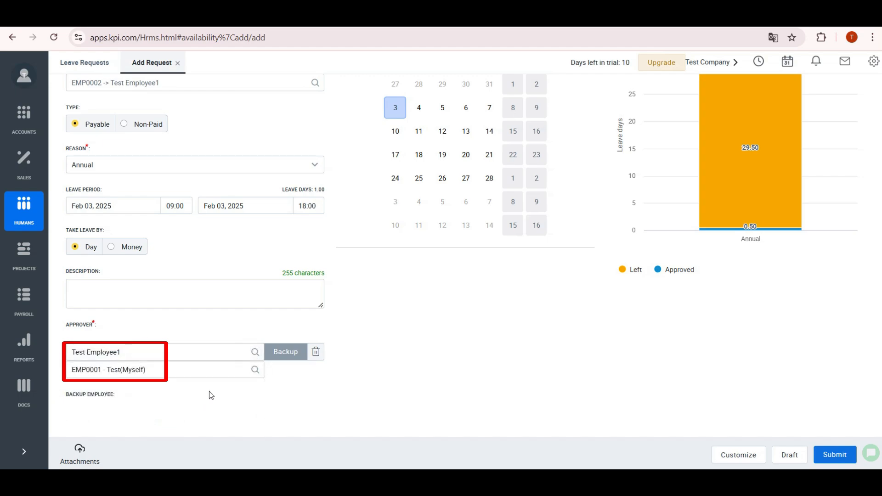
left_click(254, 370)
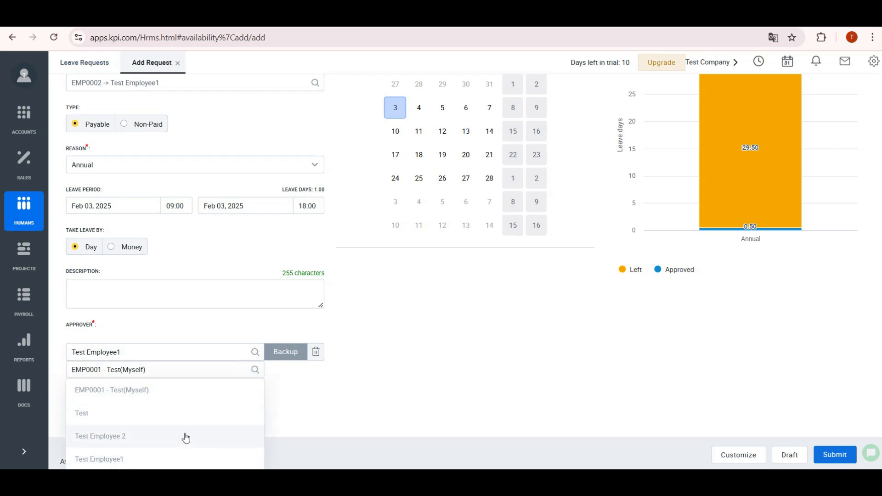
left_click(294, 414)
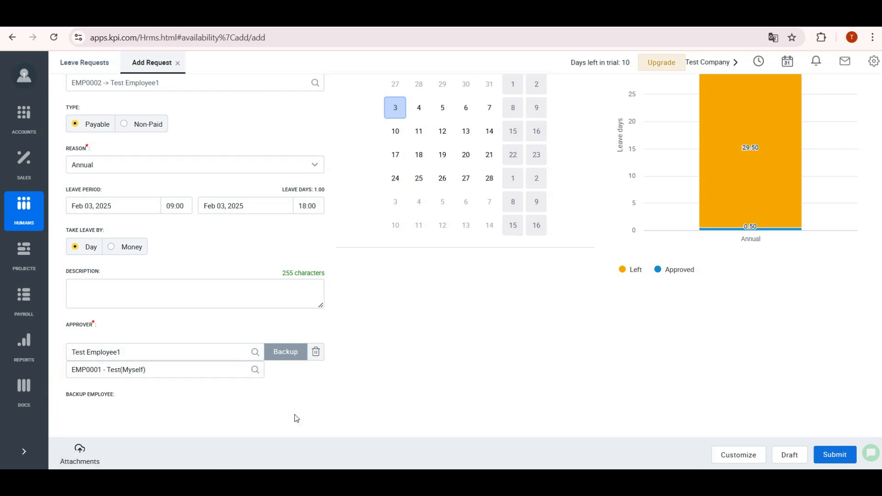
left_click(834, 455)
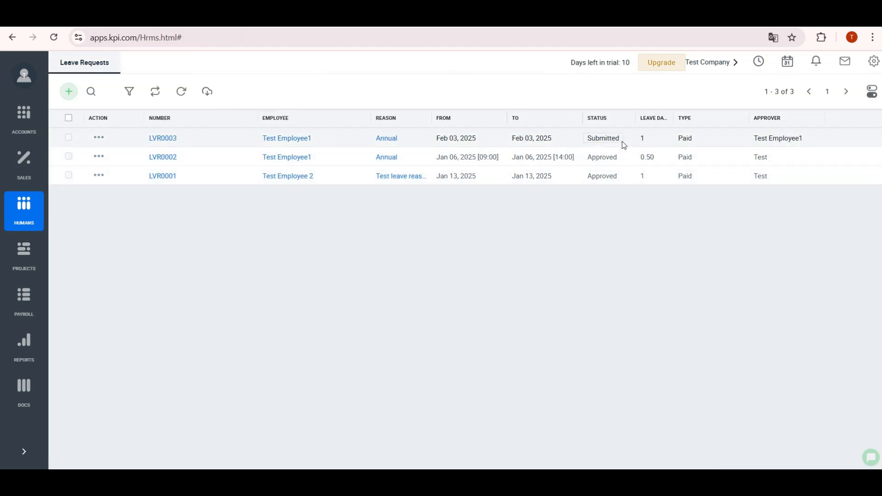
- In the other browser window, approve LVR0003 and refresh the Leave Requests list
left_click(27, 85)
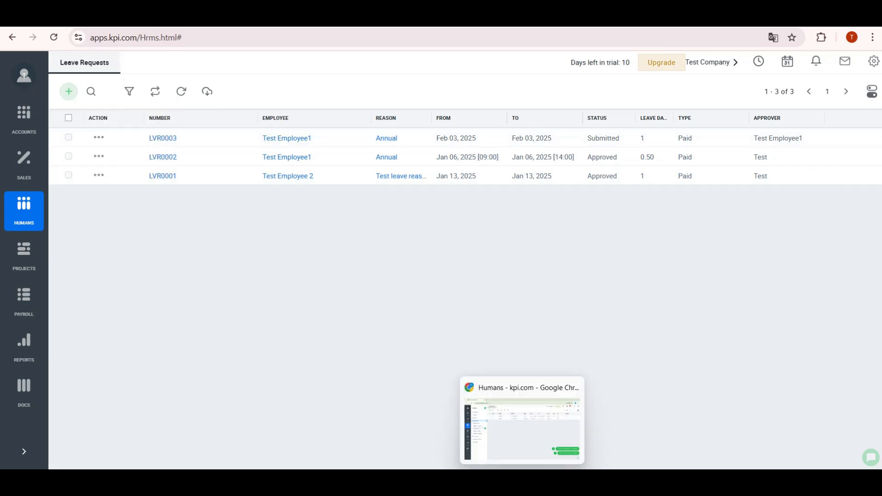
left_click(520, 481)
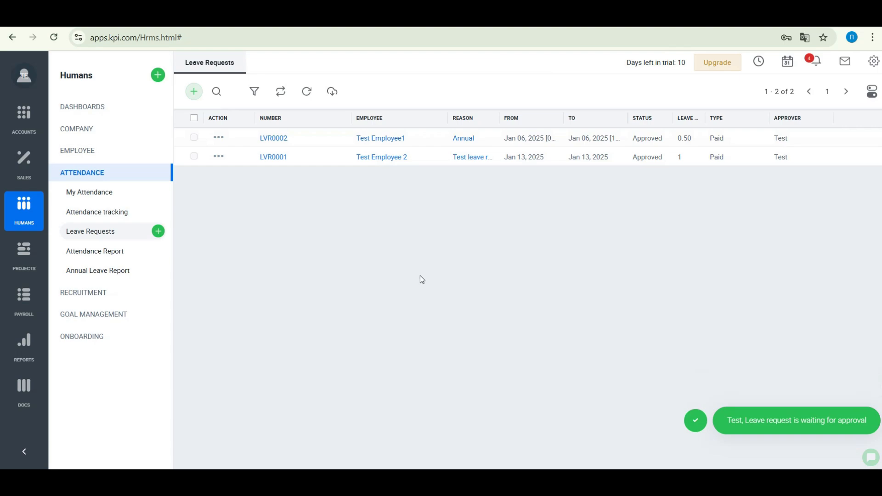
left_click(307, 92)
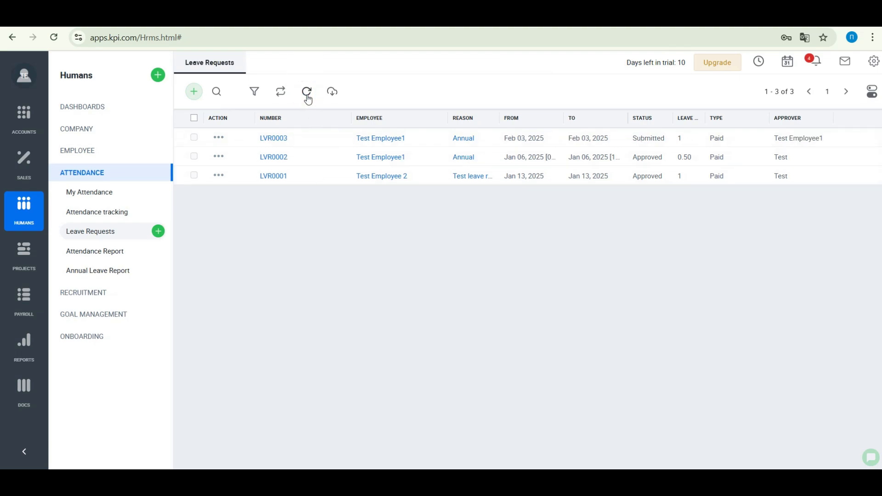
left_click(274, 138)
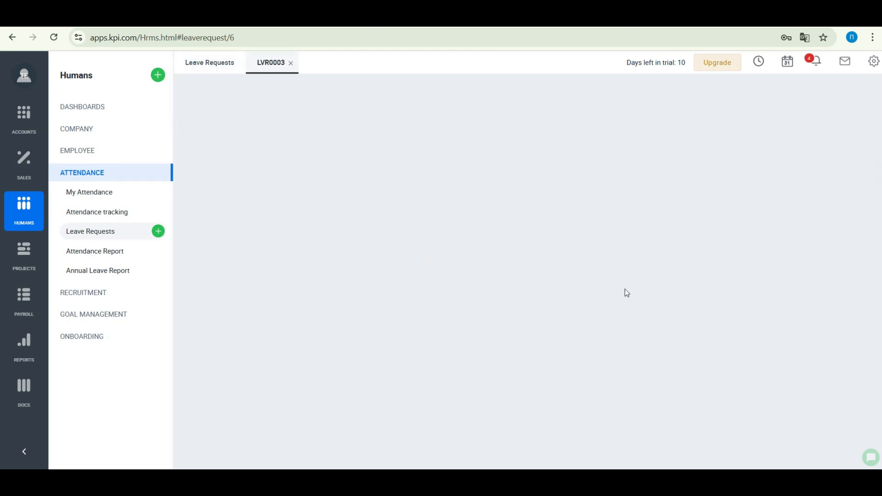
left_click(833, 455)
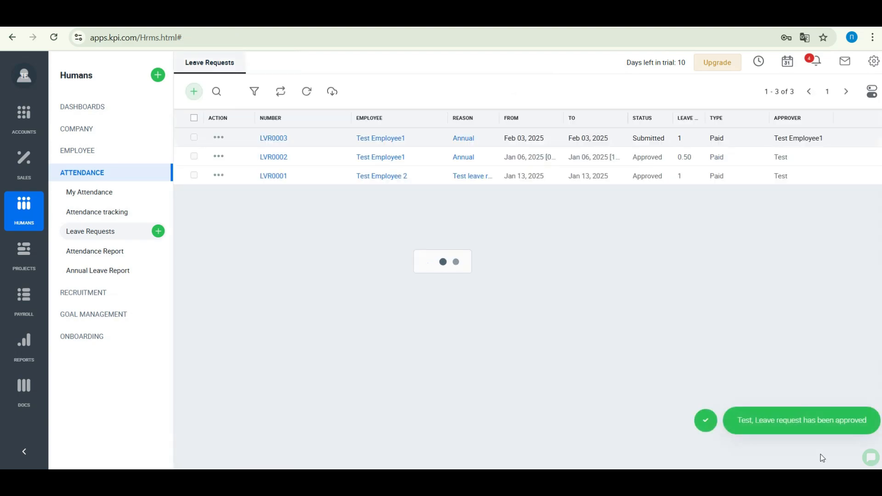
left_click(298, 91)
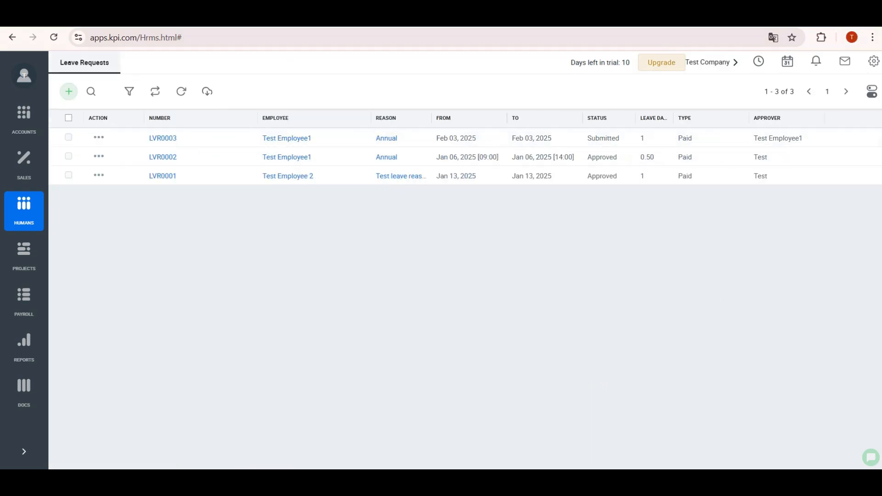
left_click(182, 91)
- Open LVR0003's details, now showing Approved after the second approval
left_click(178, 139)
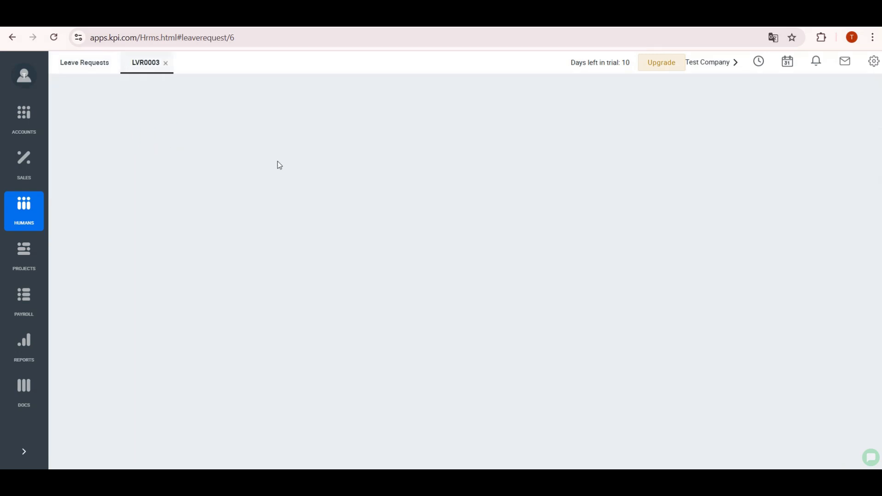
left_click(831, 457)
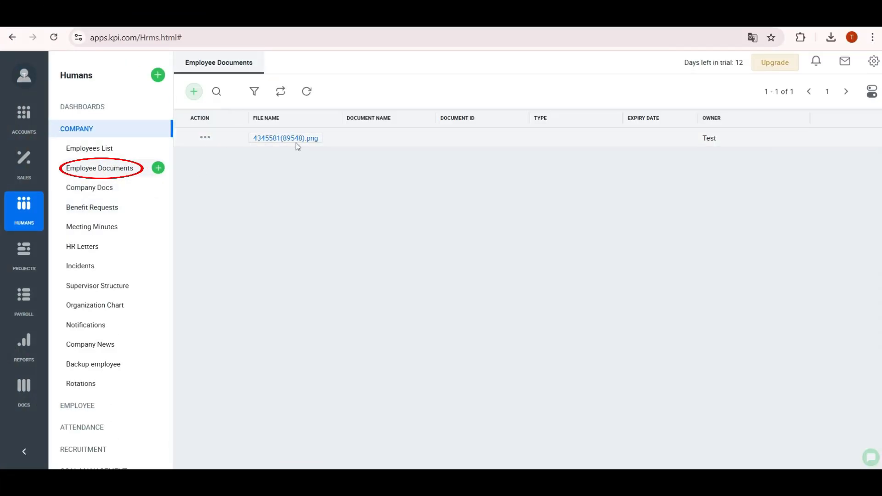
- Open a stored employee document file
left_click(289, 140)
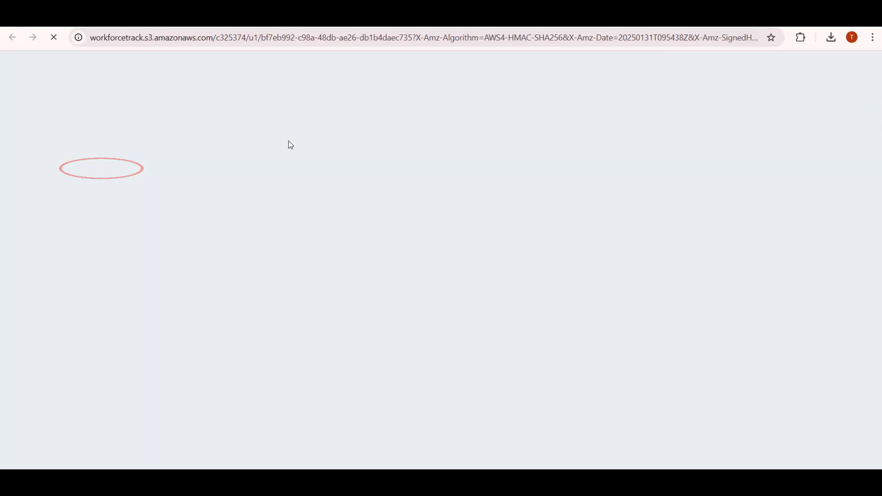
left_click(705, 76)
left_click(720, 94)
- Create a new employee document for EMP0004 with 5619218.png uploaded
left_click(193, 92)
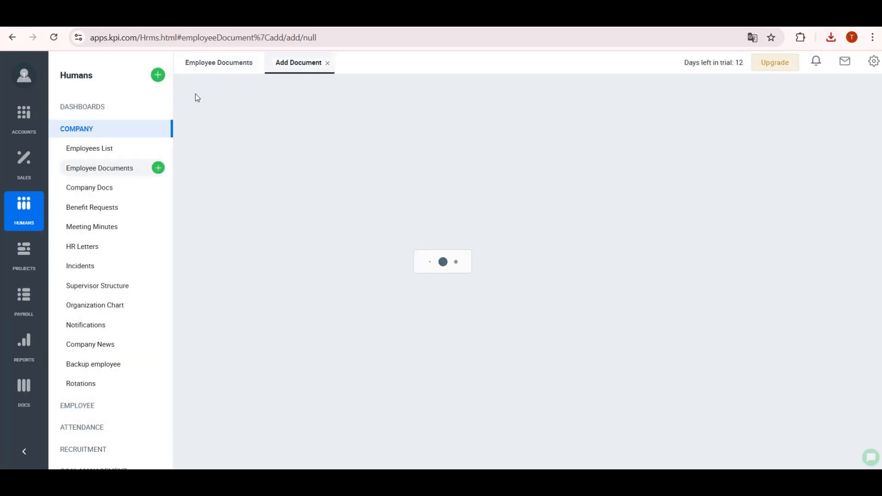
left_click(400, 113)
left_click(244, 154)
left_click(528, 206)
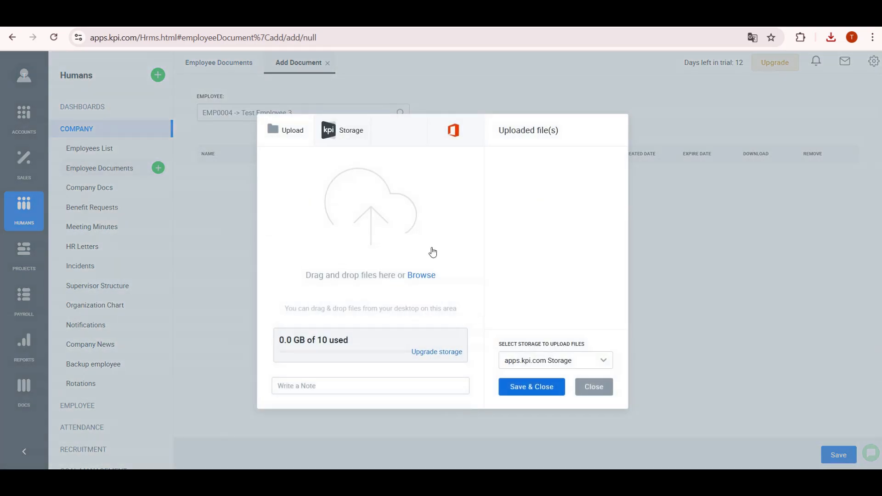
left_click(421, 275)
left_click(315, 196)
left_click(459, 353)
left_click(528, 388)
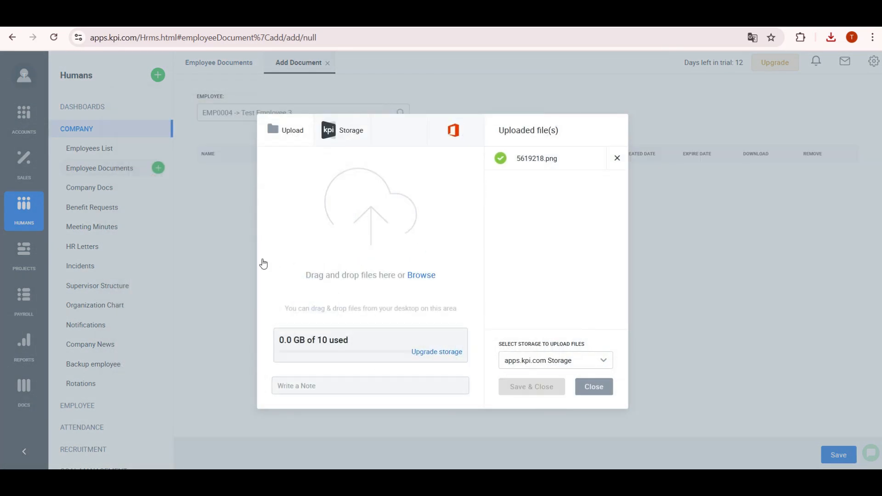
- Set the document type to Passport, expiring Apr 01, 2025, and save
left_click(551, 186)
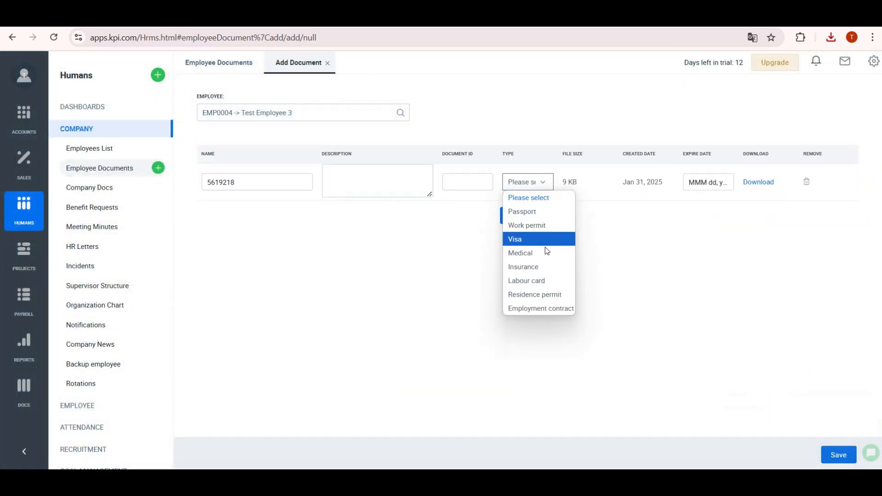
left_click(514, 212)
left_click(708, 182)
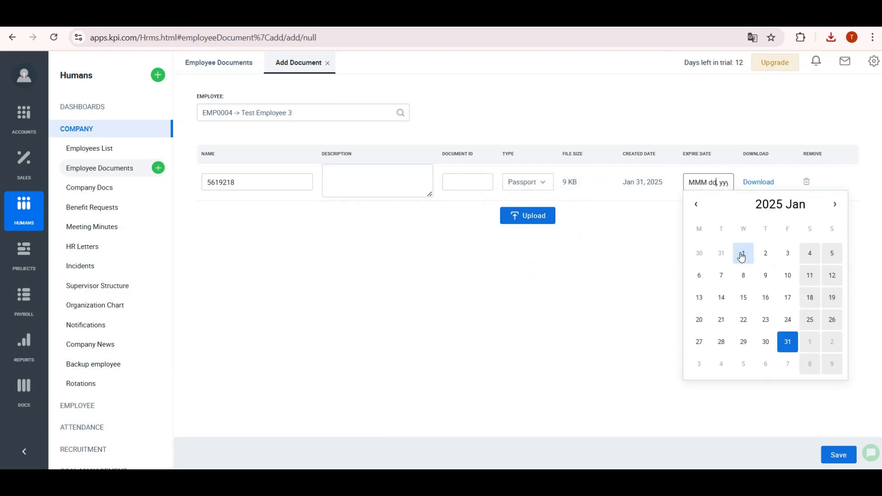
left_click(835, 204)
left_click(835, 204)
left_click(835, 204)
left_click(721, 253)
left_click(837, 456)
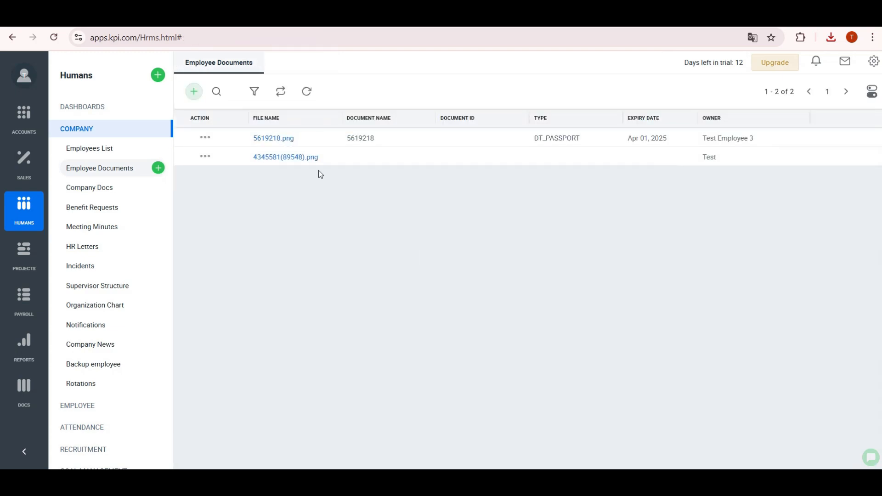
- Check document expiries on the HR Dashboard, then go to Company > HR Letters
left_click(101, 109)
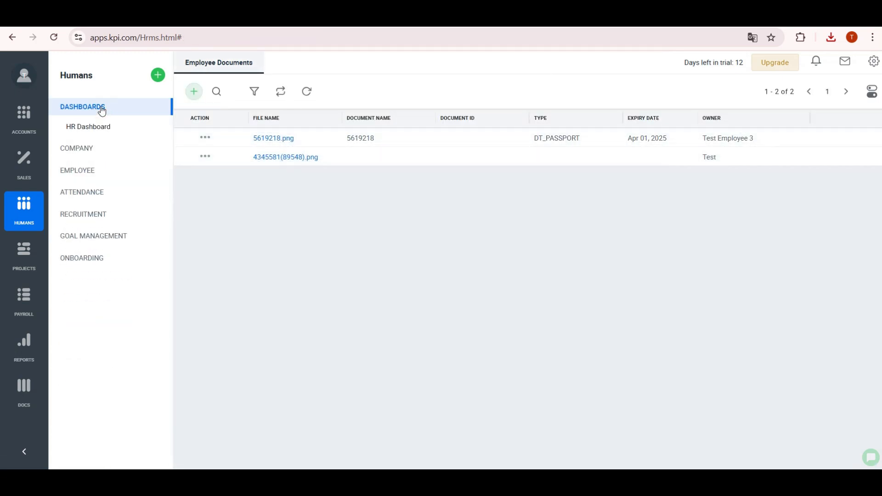
left_click(88, 126)
scroll(662, 244, "down", 5)
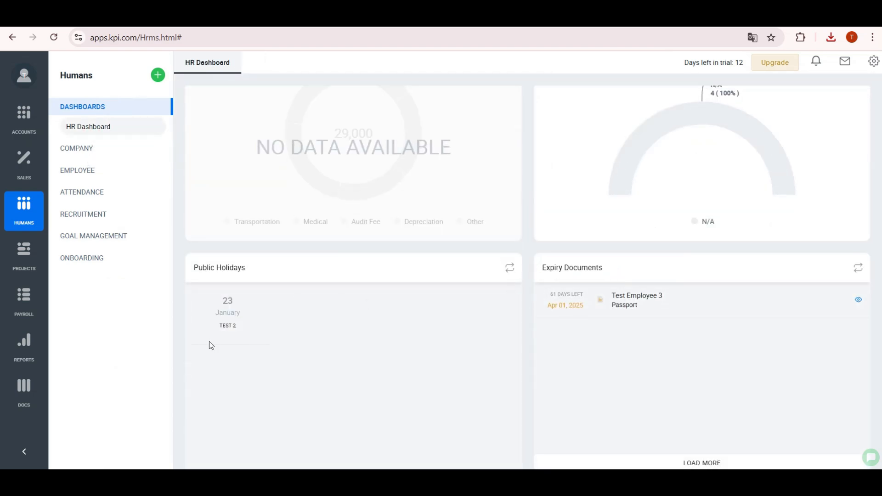
scroll(238, 345, "up", 5)
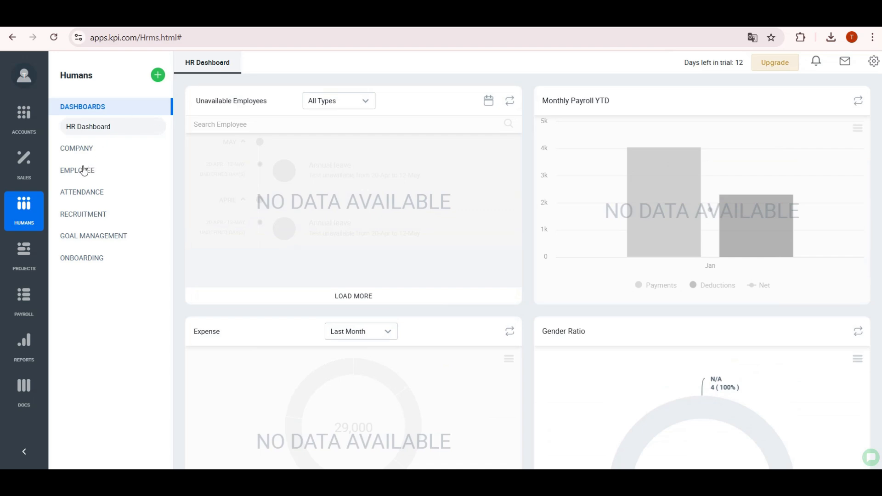
left_click(78, 148)
left_click(89, 247)
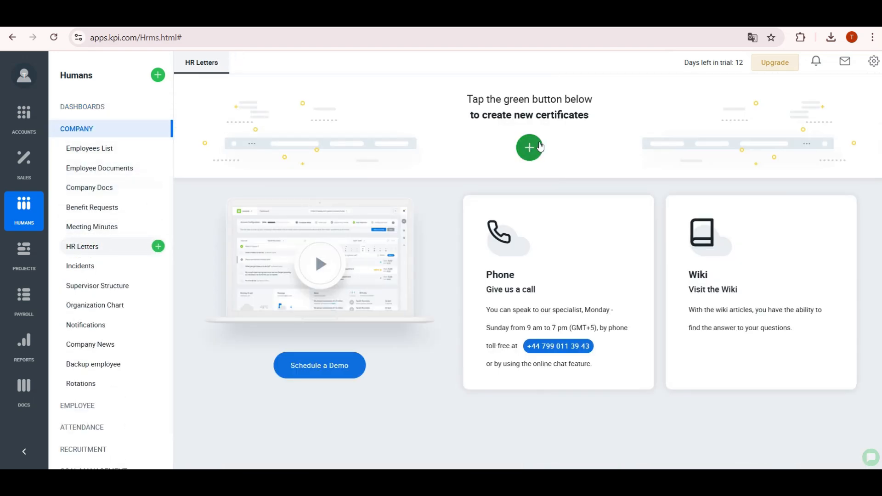
- Open the Salary certificate letter template from Settings and start editing it
left_click(873, 66)
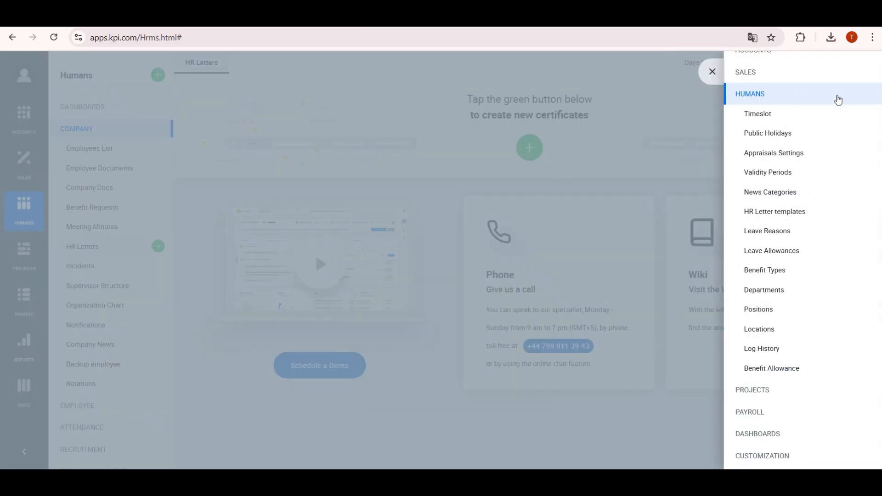
left_click(770, 214)
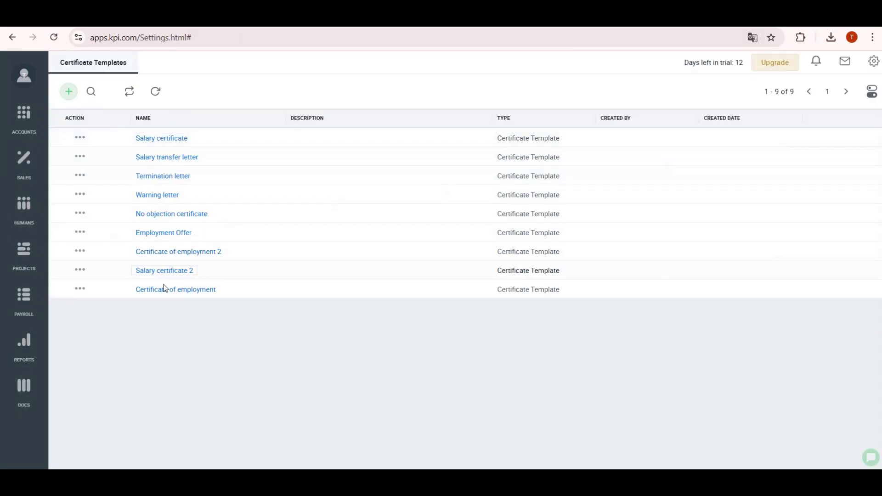
left_click(149, 141)
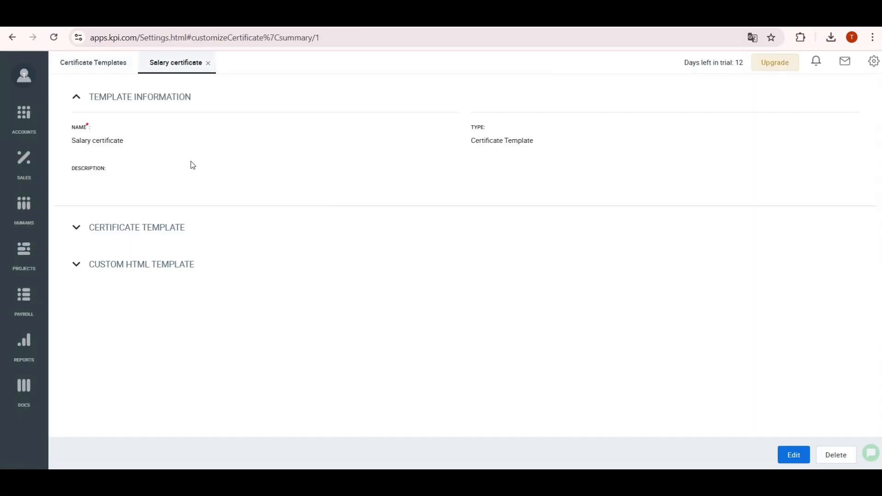
left_click(118, 230)
scroll(784, 428, "down", 4)
left_click(794, 455)
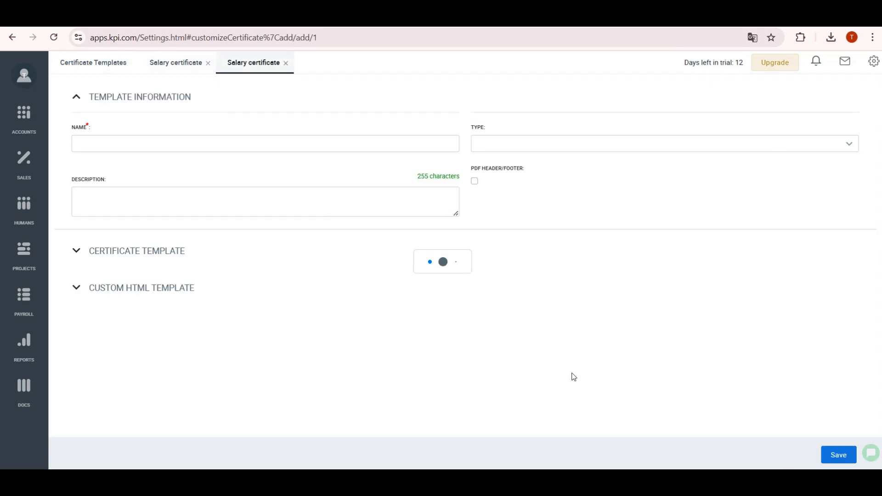
- Append 'for test' to the SALARY CERTIFICATE subject and save the template
left_click(142, 252)
scroll(229, 243, "down", 3)
scroll(443, 270, "down", 3)
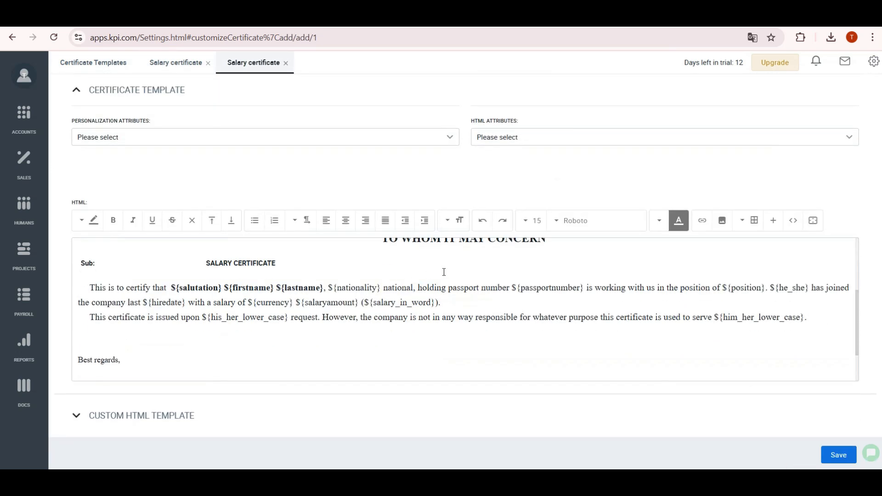
scroll(410, 295, "up", 1)
left_click(276, 319)
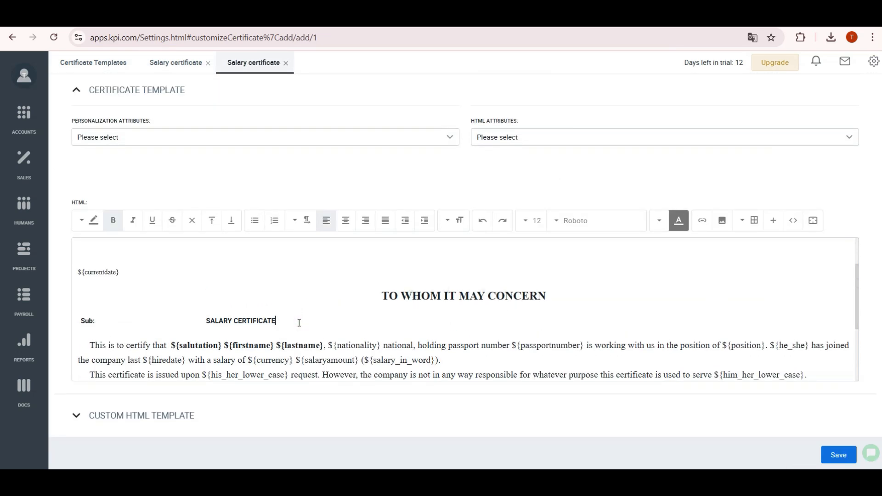
type("for test")
left_click(838, 455)
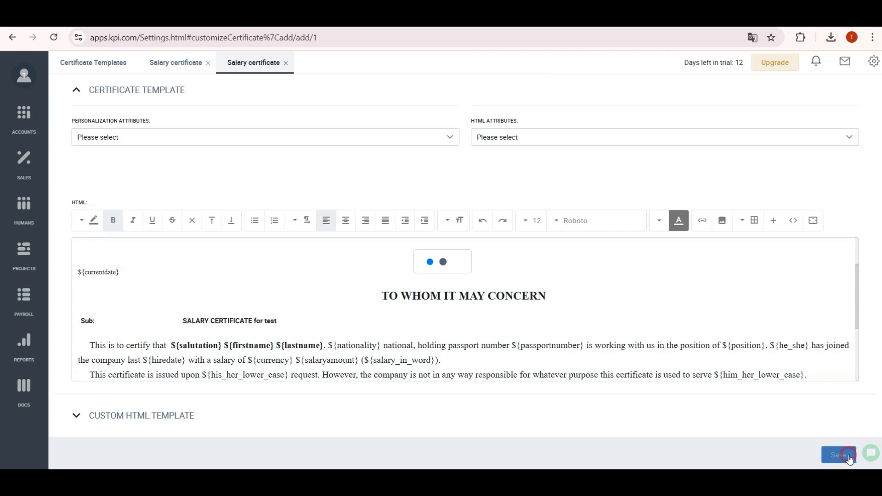
left_click(24, 206)
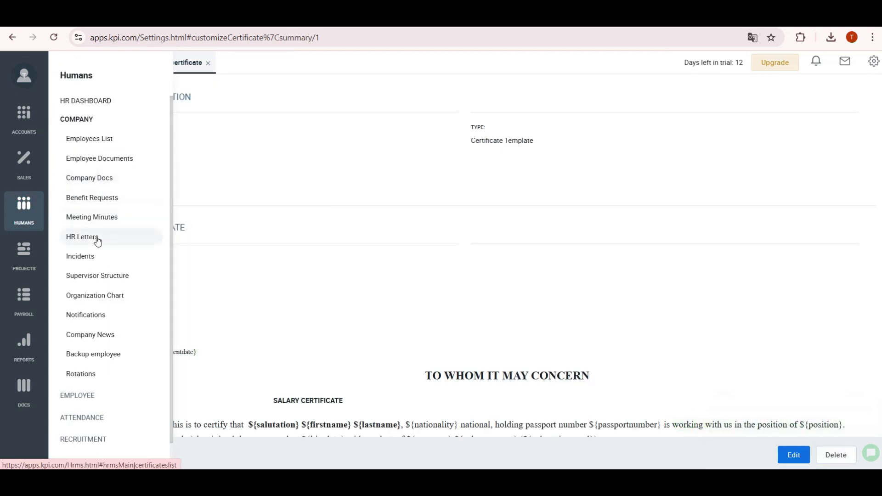
- Create and submit a Salary certificate HR letter for employee EMP0002, saved as CERT0001
left_click(95, 239)
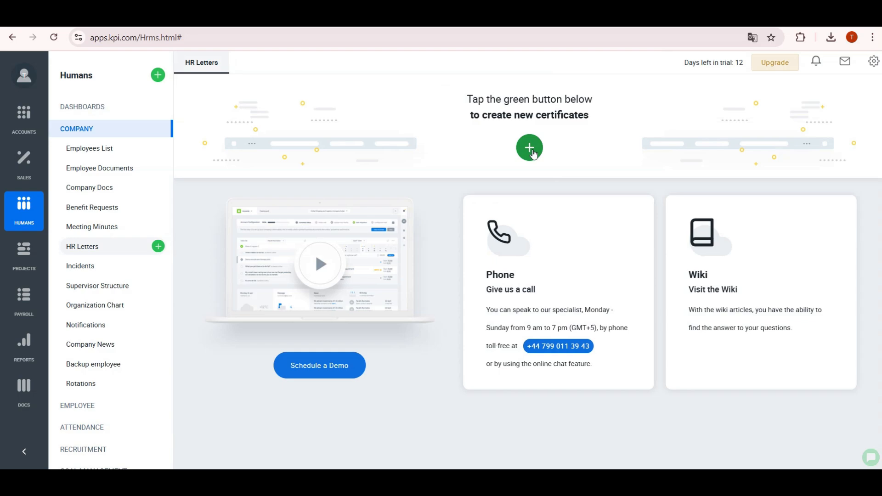
left_click(530, 147)
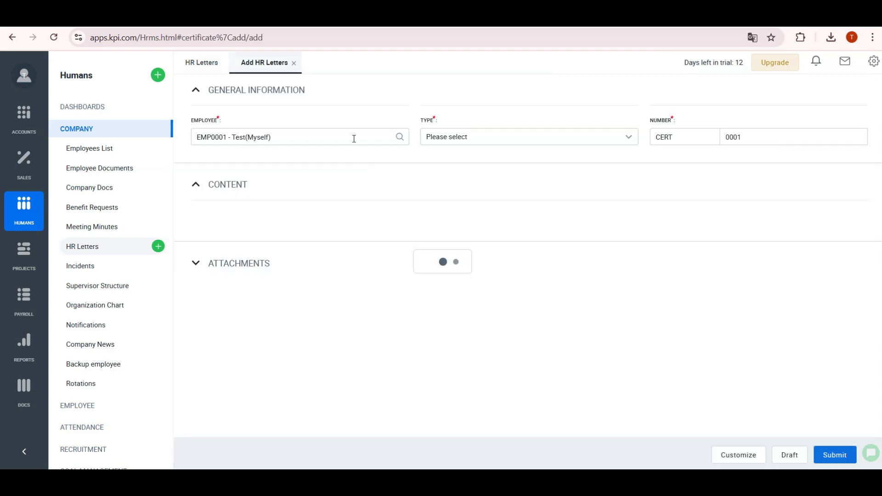
left_click(355, 138)
left_click(311, 180)
left_click(602, 138)
left_click(505, 159)
scroll(345, 262, "down", 1)
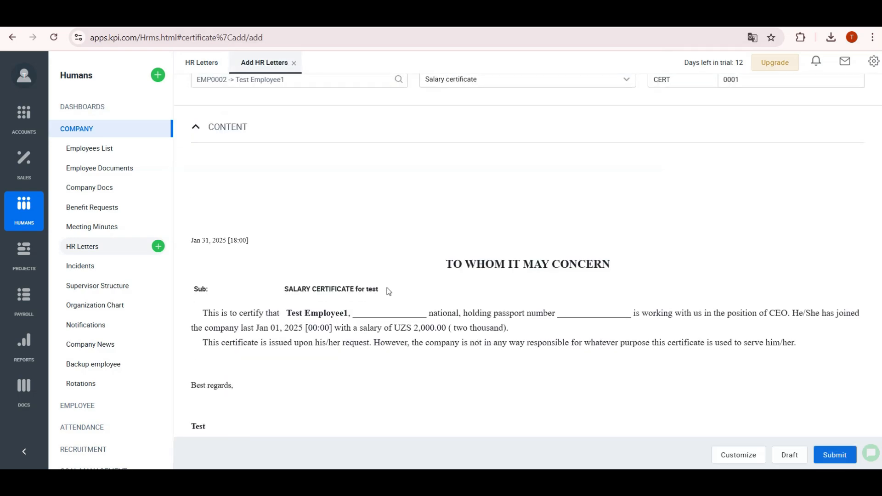
scroll(474, 344, "down", 1)
scroll(475, 345, "up", 2)
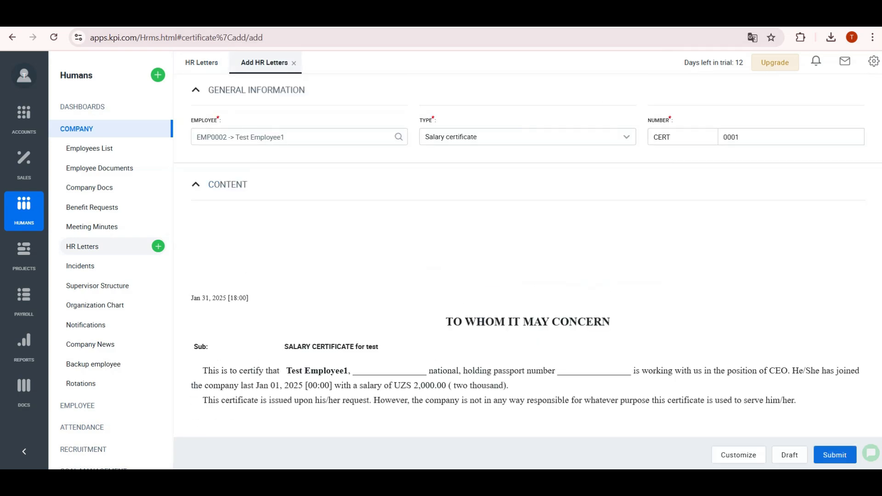
left_click(835, 455)
left_click(24, 77)
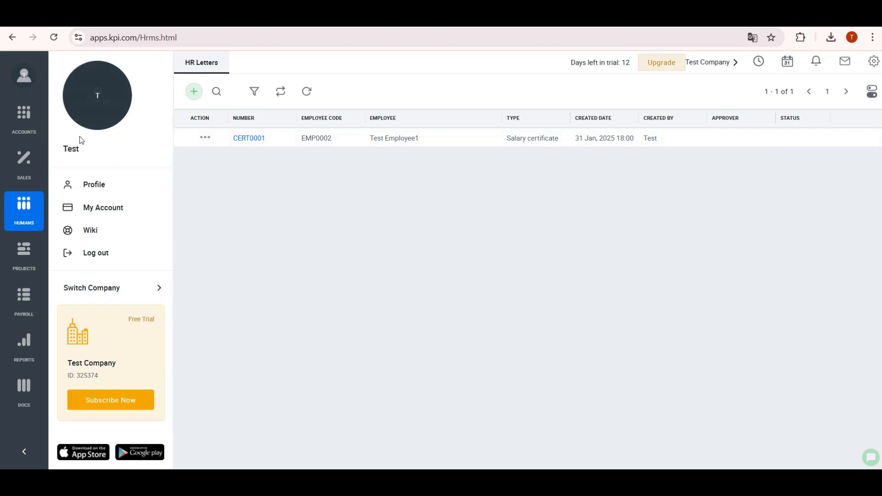